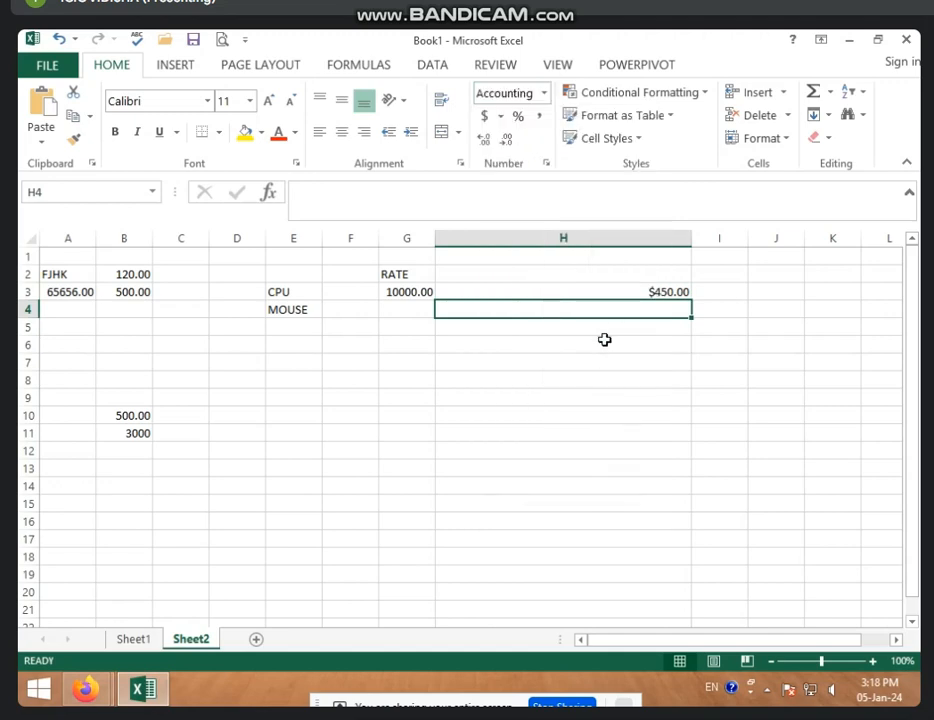
Enter 450 in cell H4 in the MOUSE row
text(450)
key(Return)
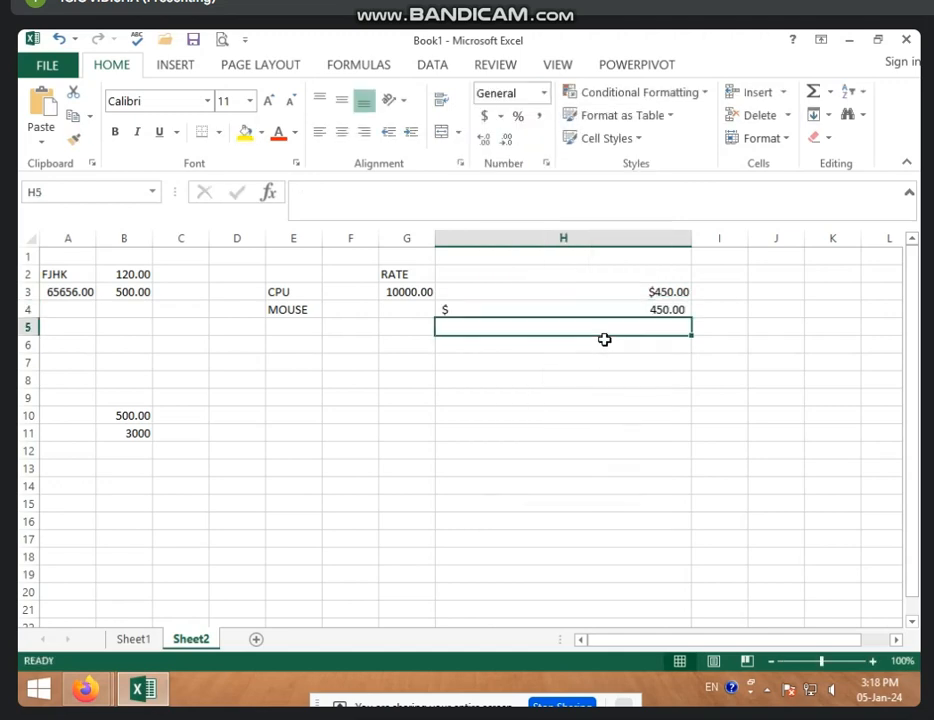
Compare the Currency format in H3 with the Accounting format in H4 and review the available number formats
click(631, 311)
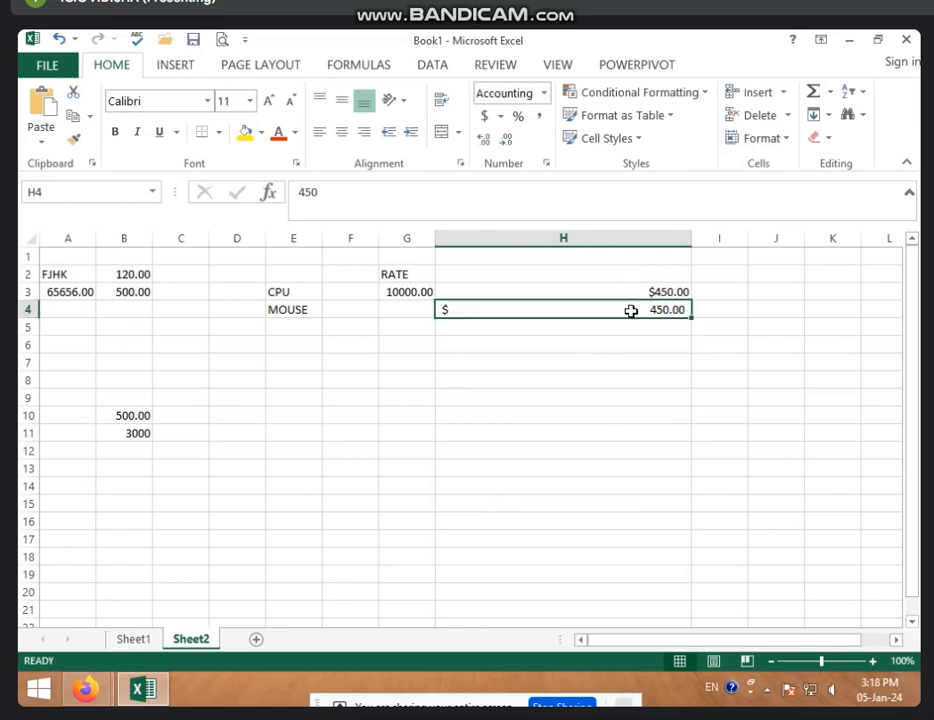
click(645, 299)
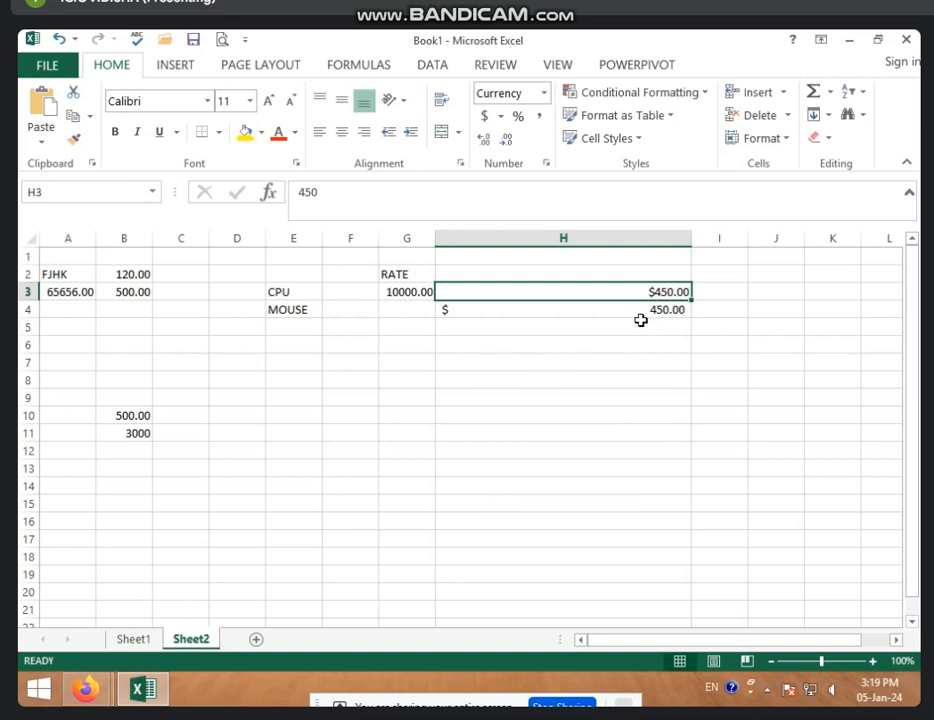
click(638, 322)
click(614, 310)
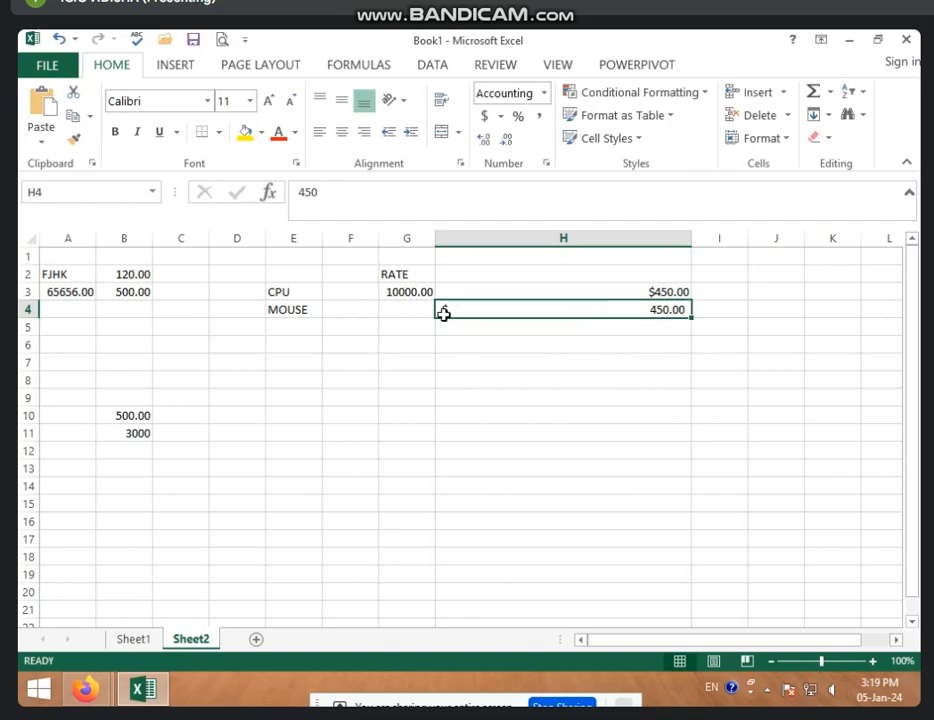
click(589, 292)
click(603, 316)
click(543, 94)
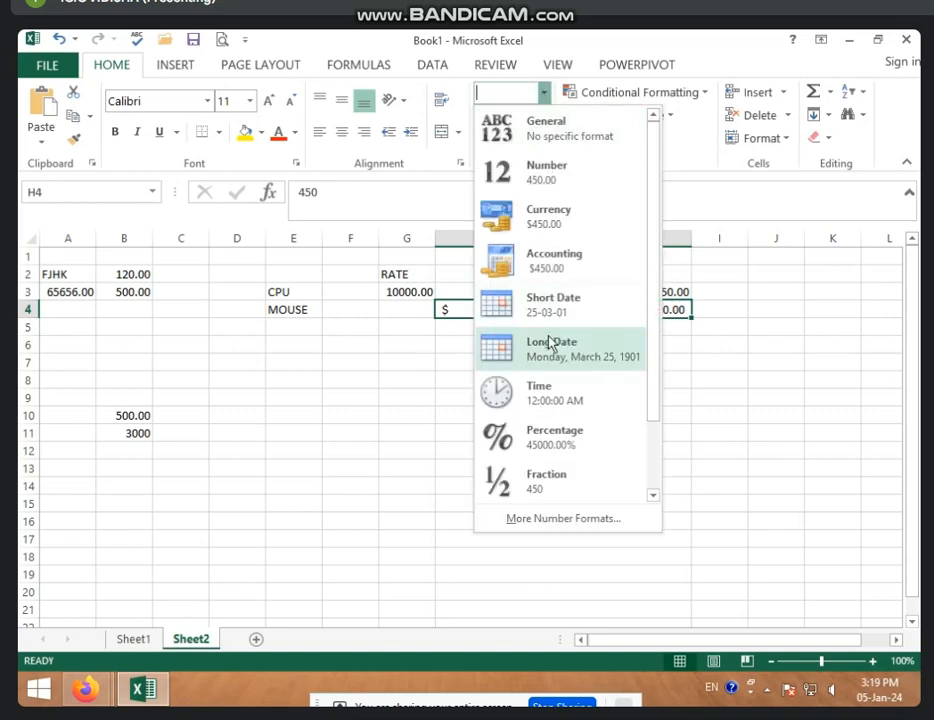
click(442, 350)
click(479, 348)
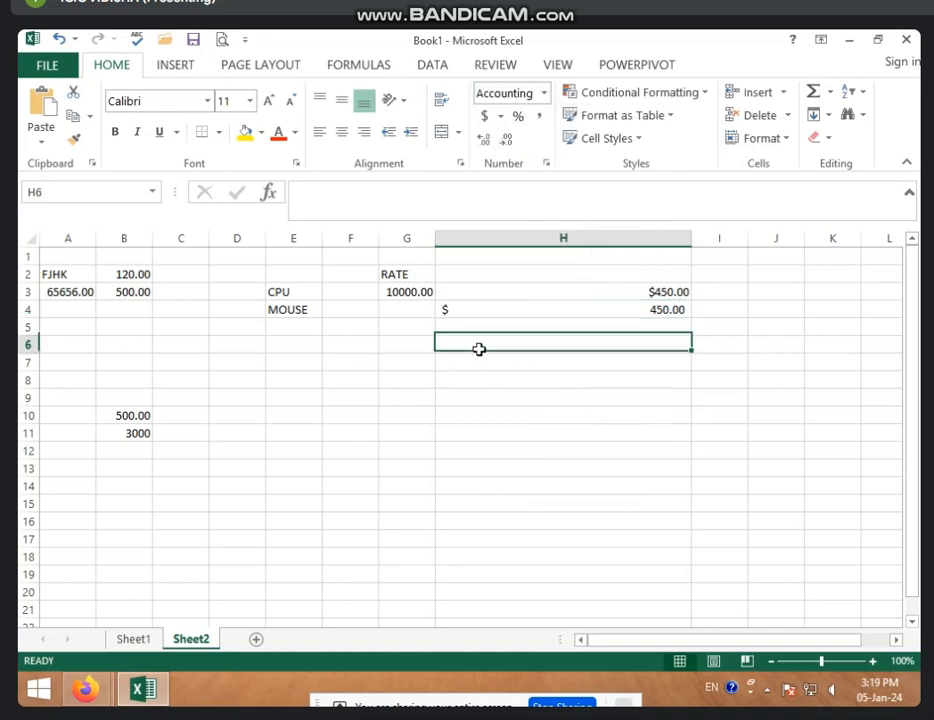
Enter the date 05/01/2024 in cell D3 and check how it is stored
click(249, 291)
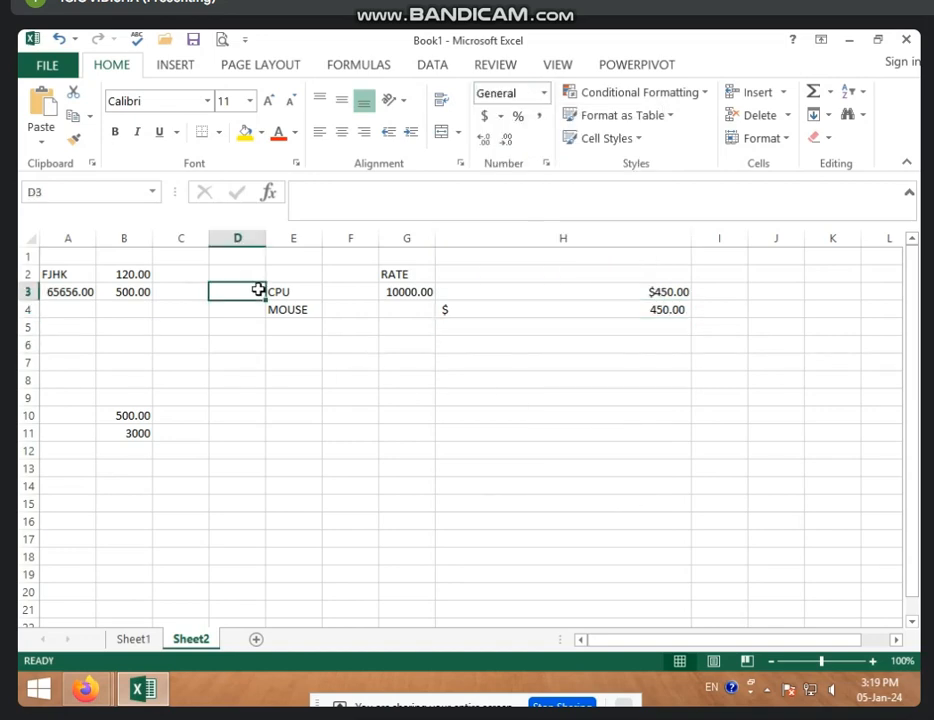
text(05/01/)
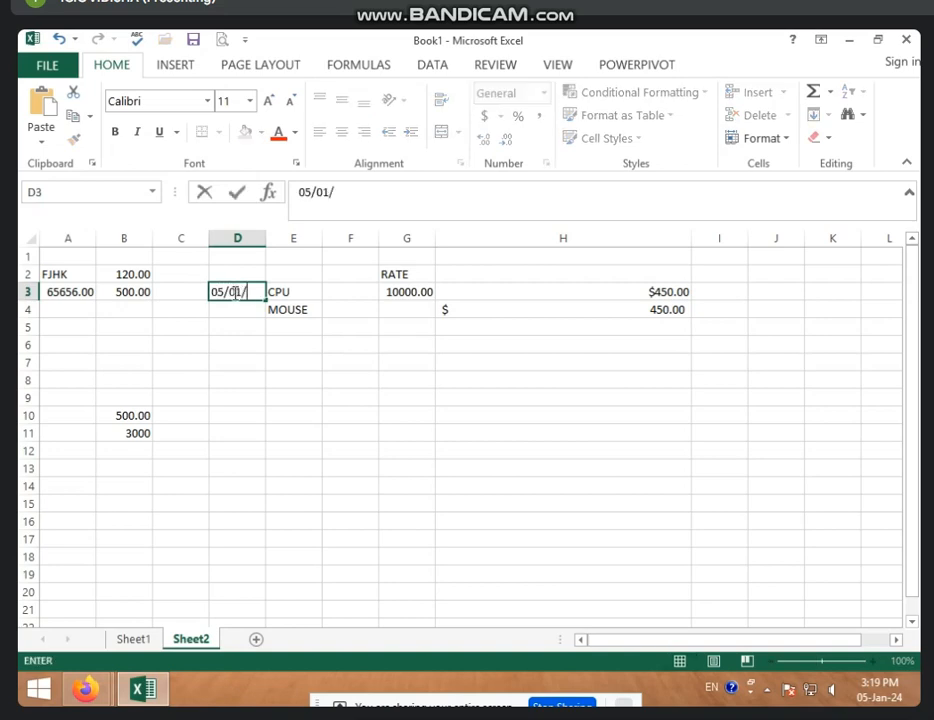
text(2024)
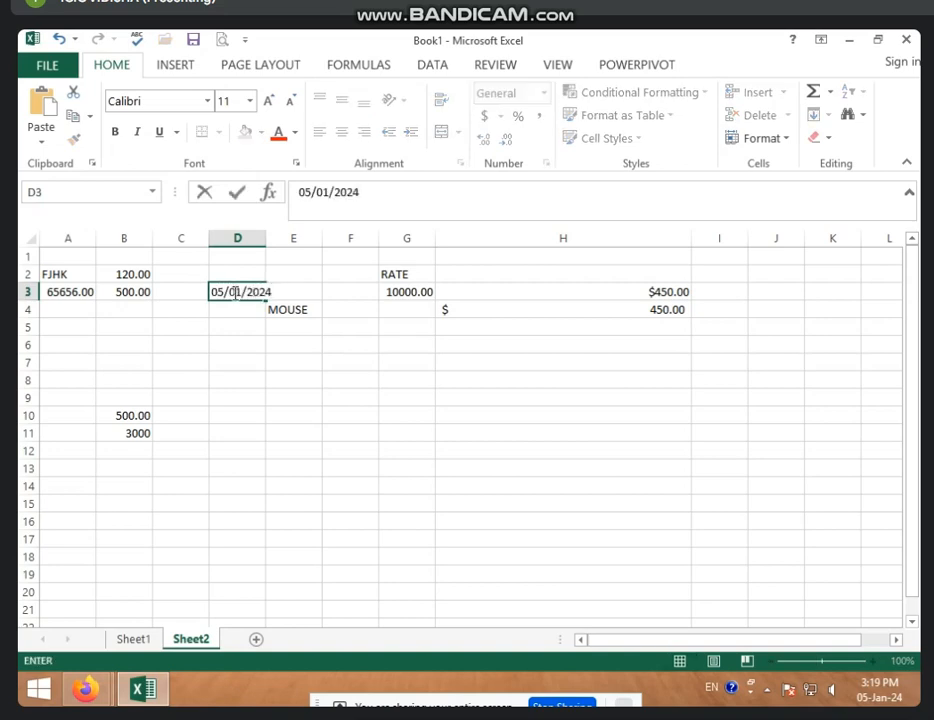
key(Return)
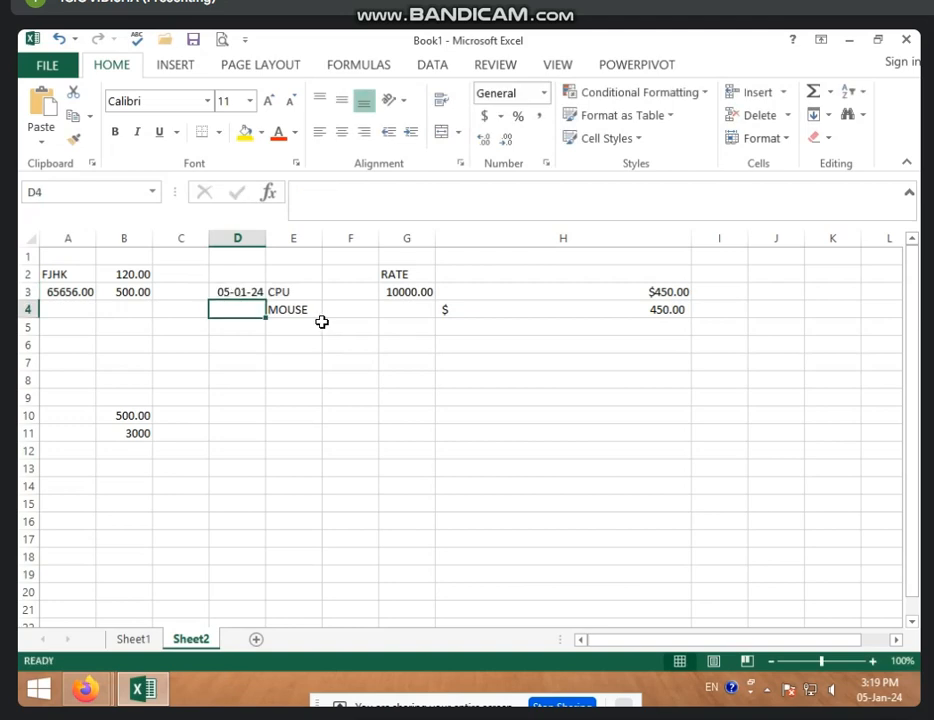
click(222, 289)
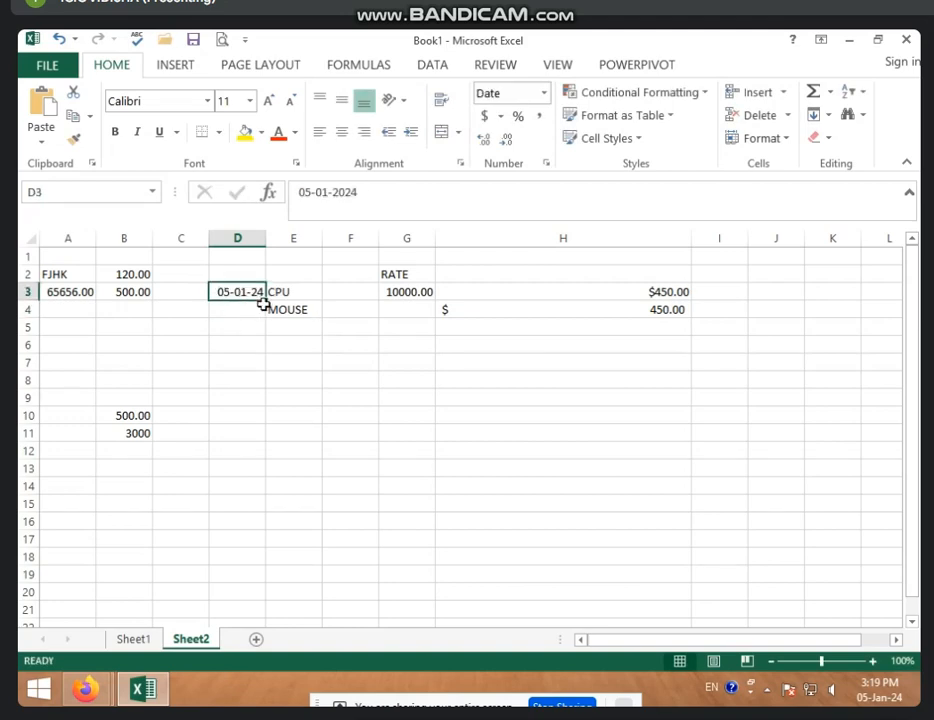
click(216, 309)
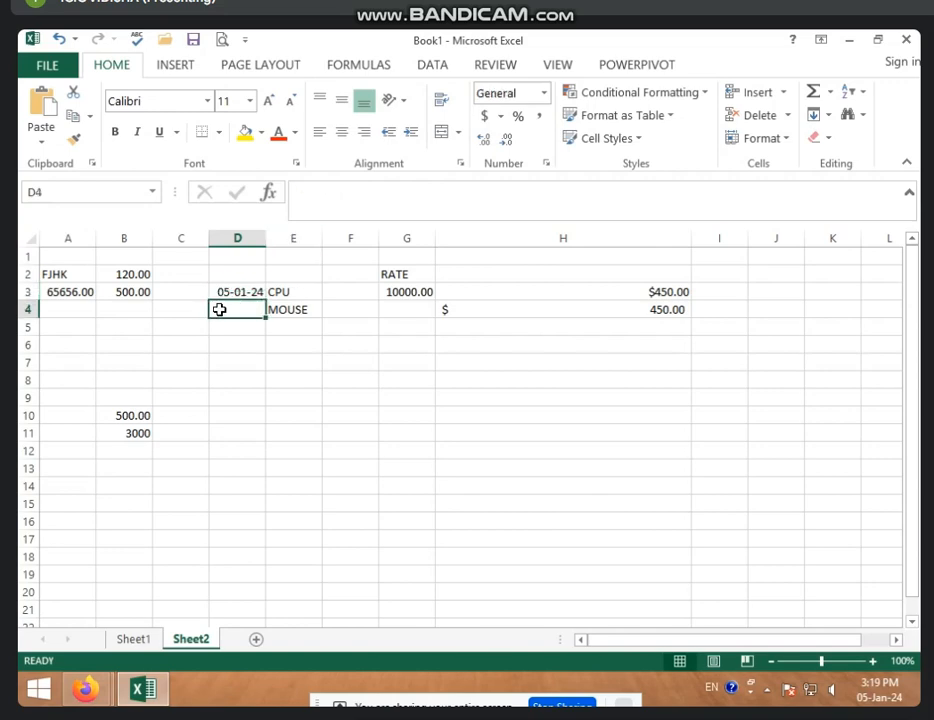
click(224, 296)
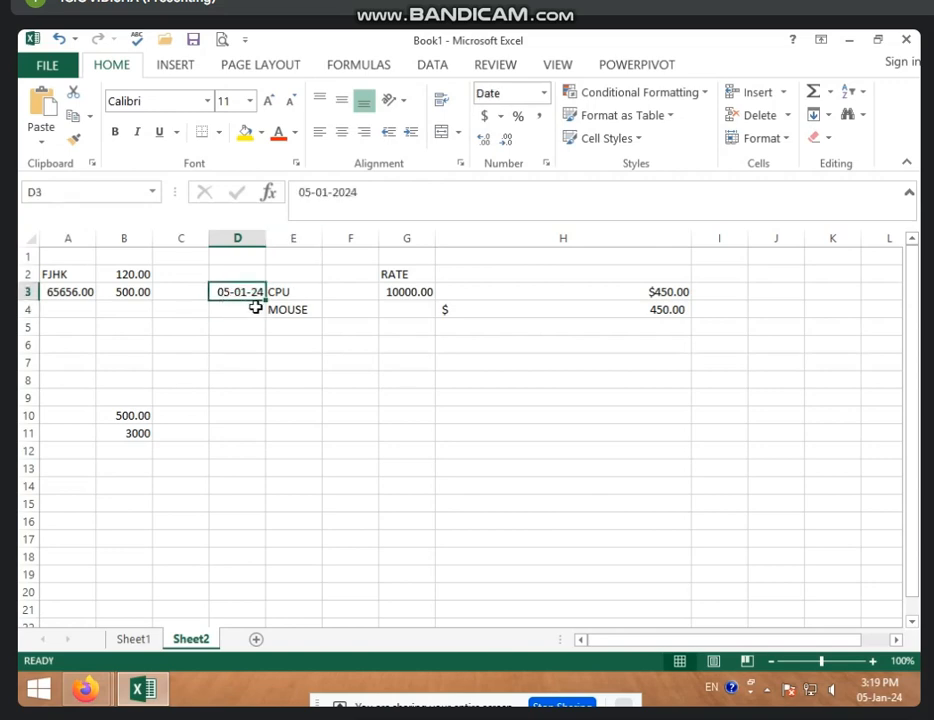
Format the whole of column D as Short Date
click(254, 239)
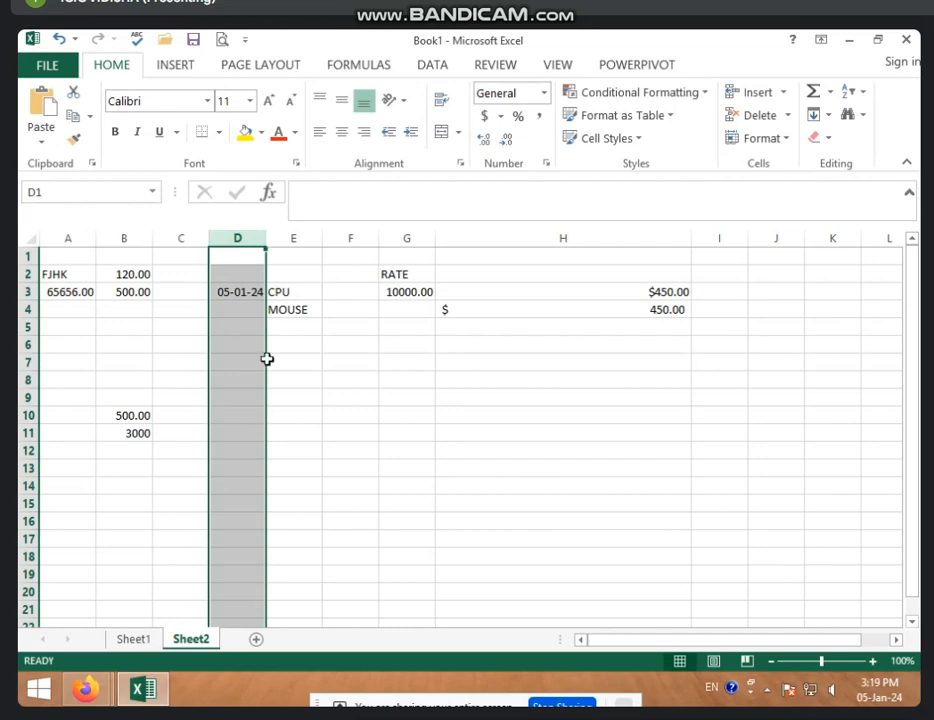
click(543, 93)
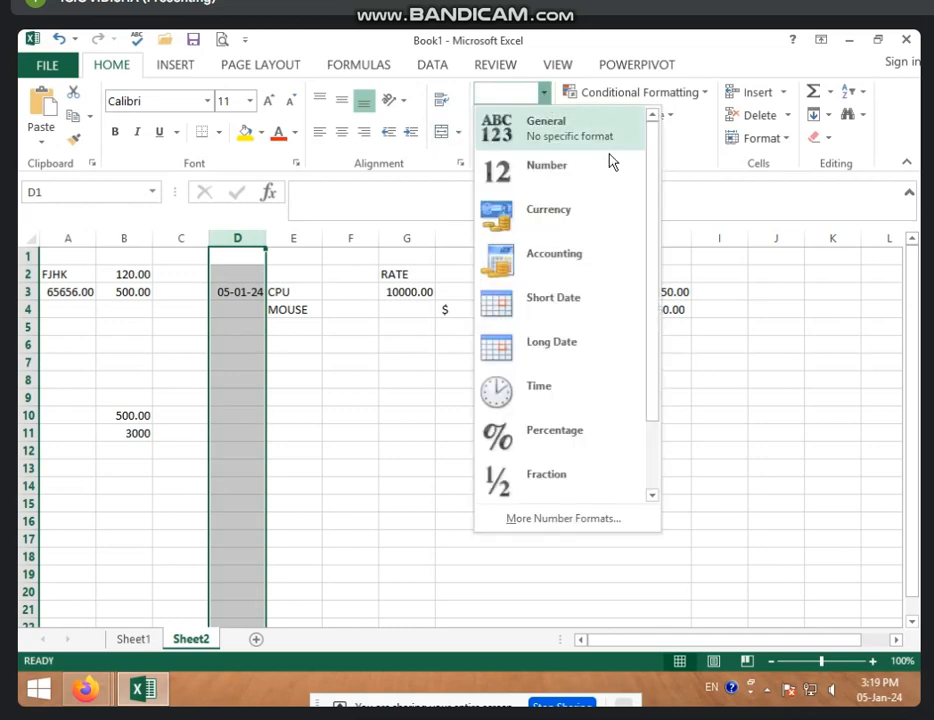
click(589, 312)
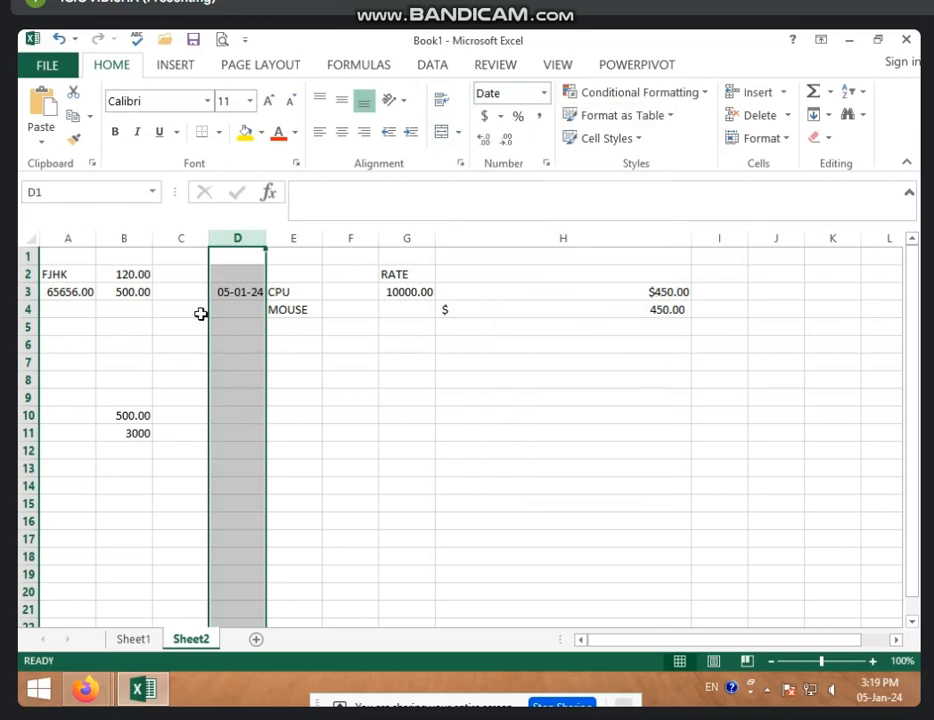
Fill the date in D3 down to D16 as a consecutive daily series
click(238, 293)
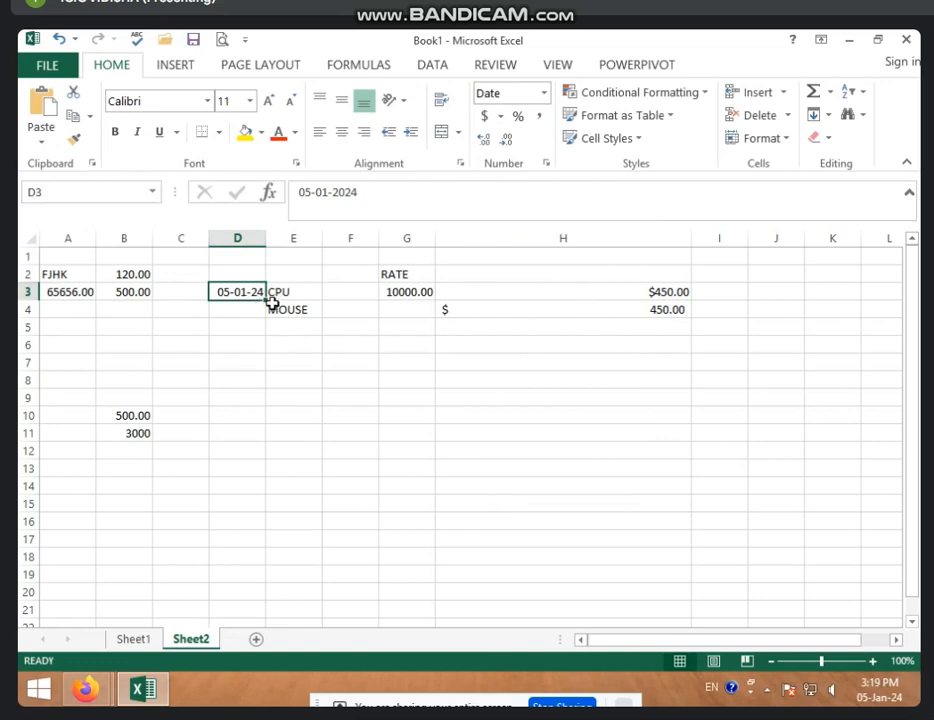
click(259, 311)
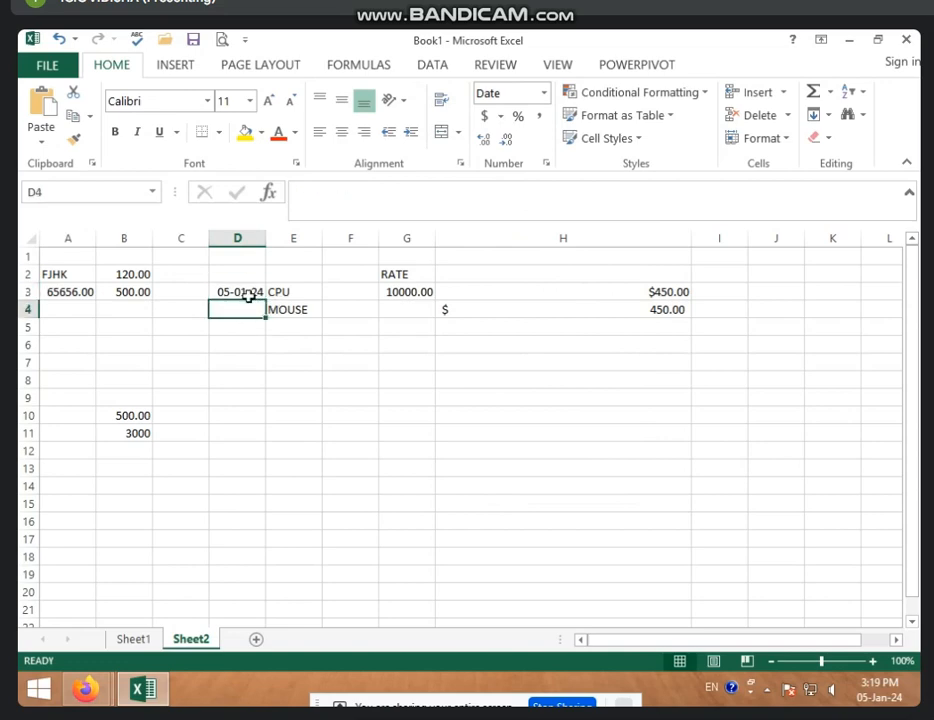
click(249, 295)
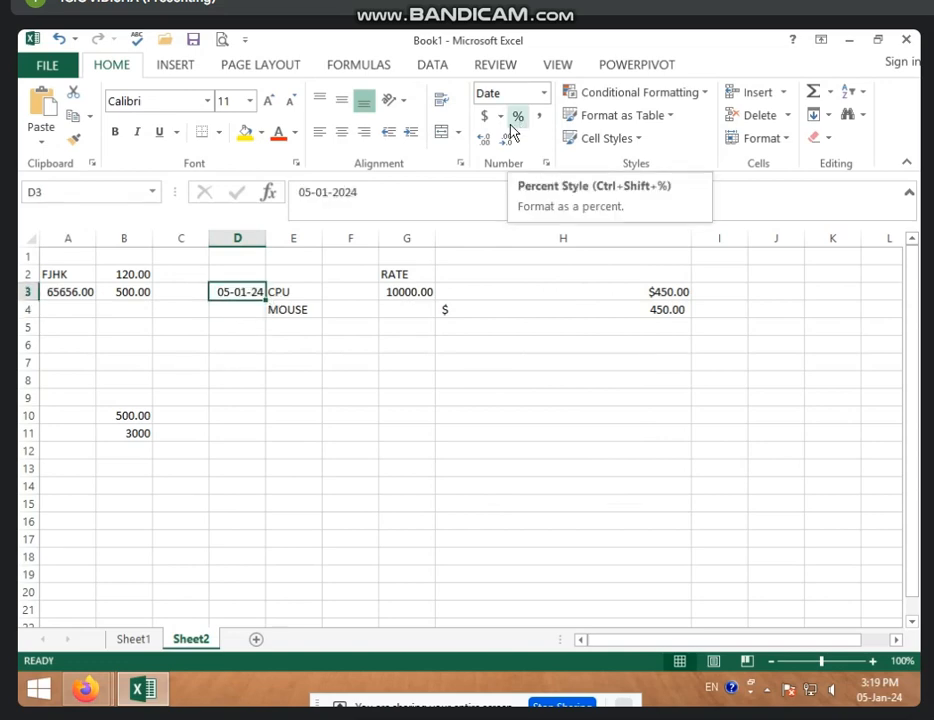
click(287, 276)
click(250, 311)
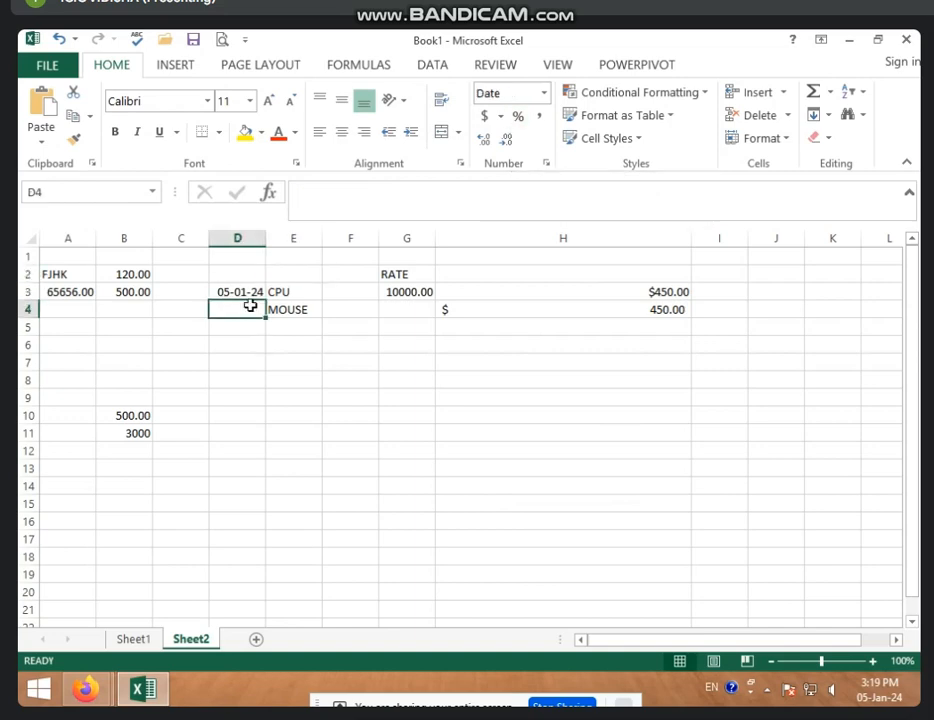
click(249, 294)
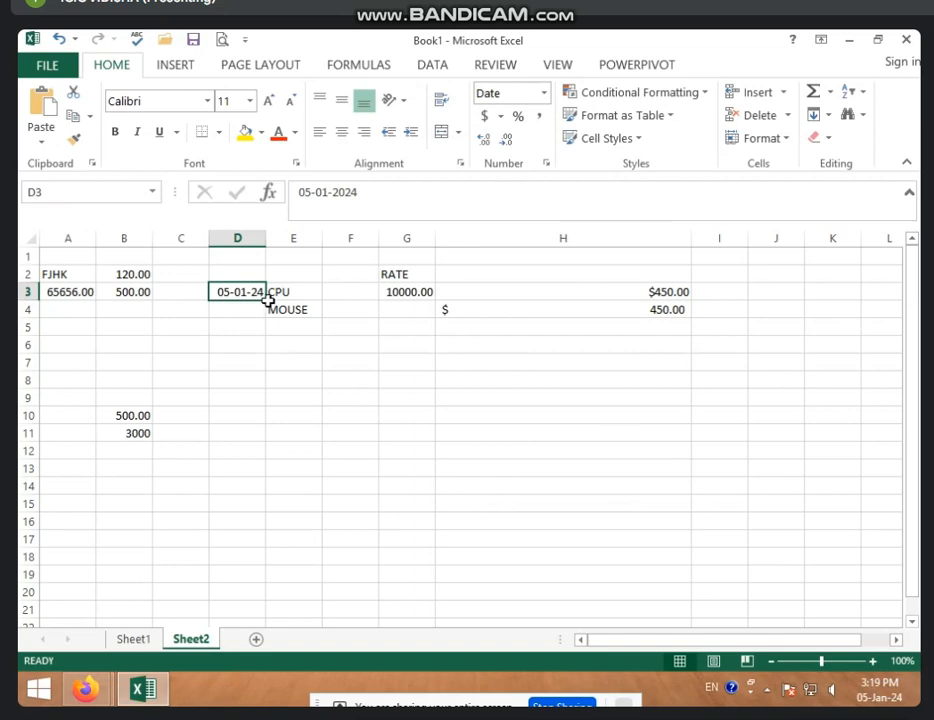
drag(266, 300, 304, 517)
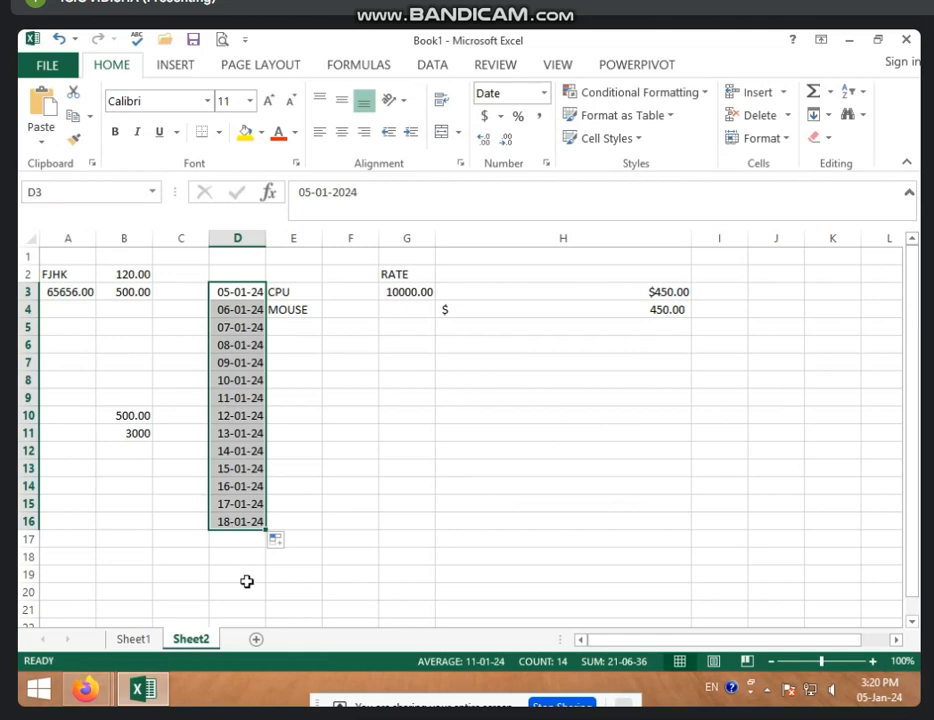
Change the format of the date in D3 to Long Date
click(228, 299)
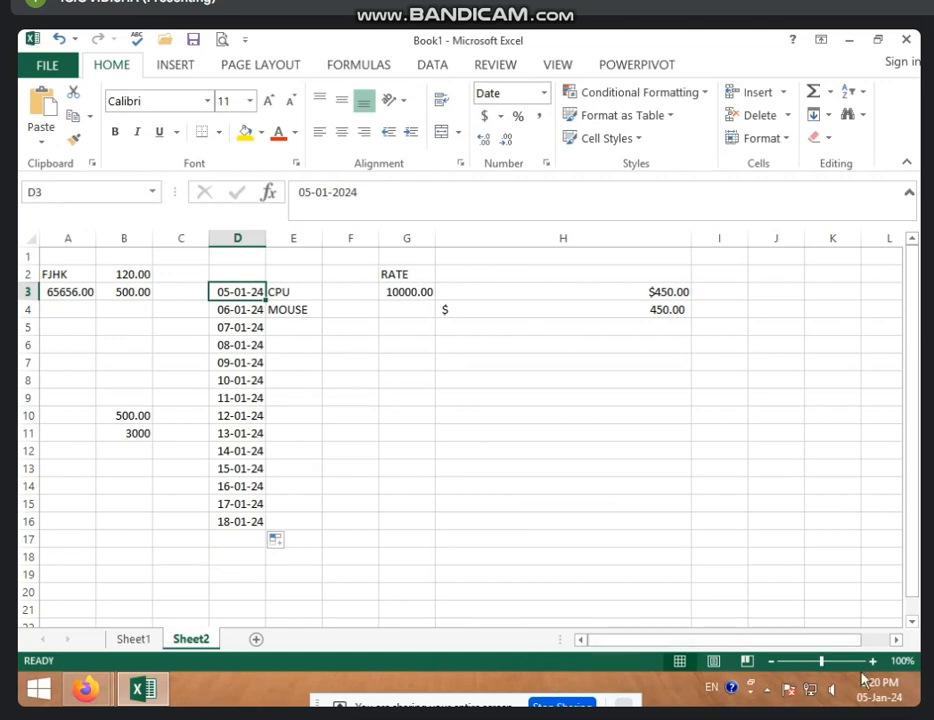
mouse_move(867, 704)
mouse_move(896, 694)
click(543, 94)
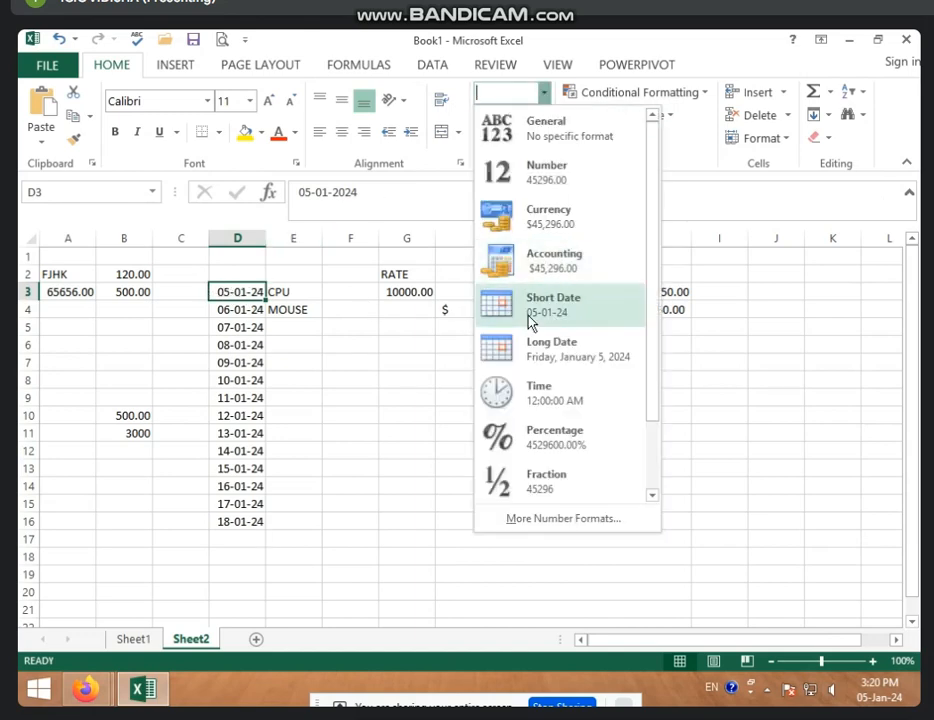
click(530, 352)
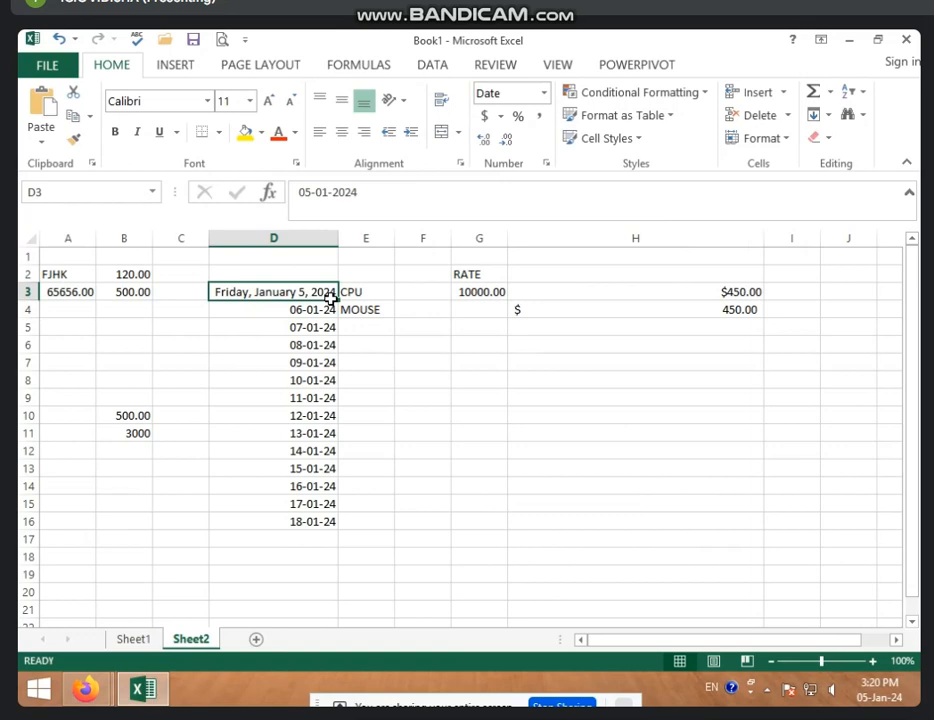
Set the date in D3 to the Short Date format
click(543, 93)
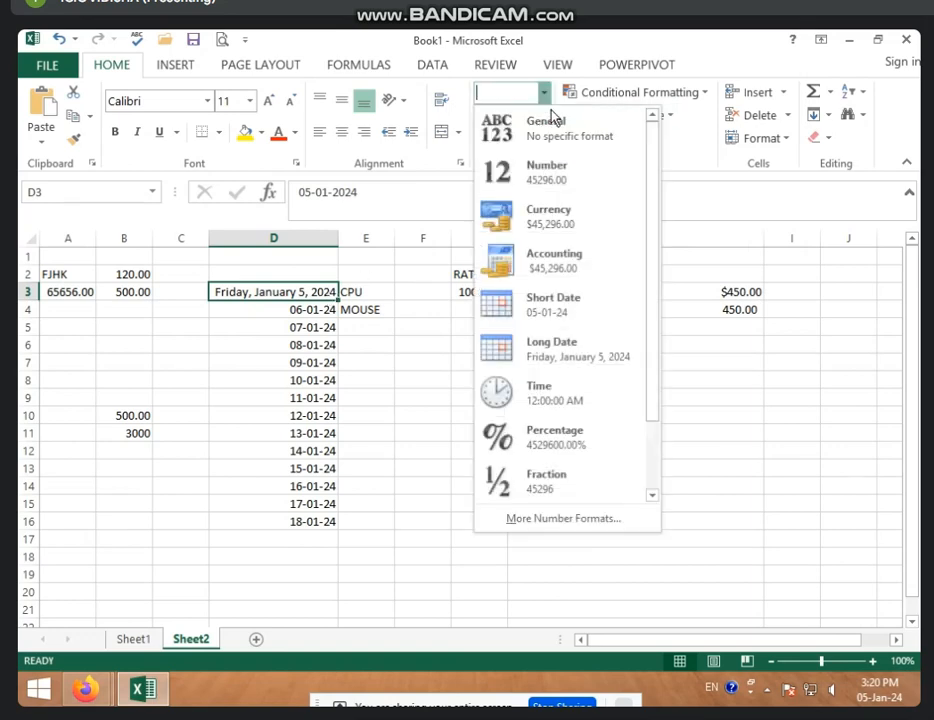
click(579, 322)
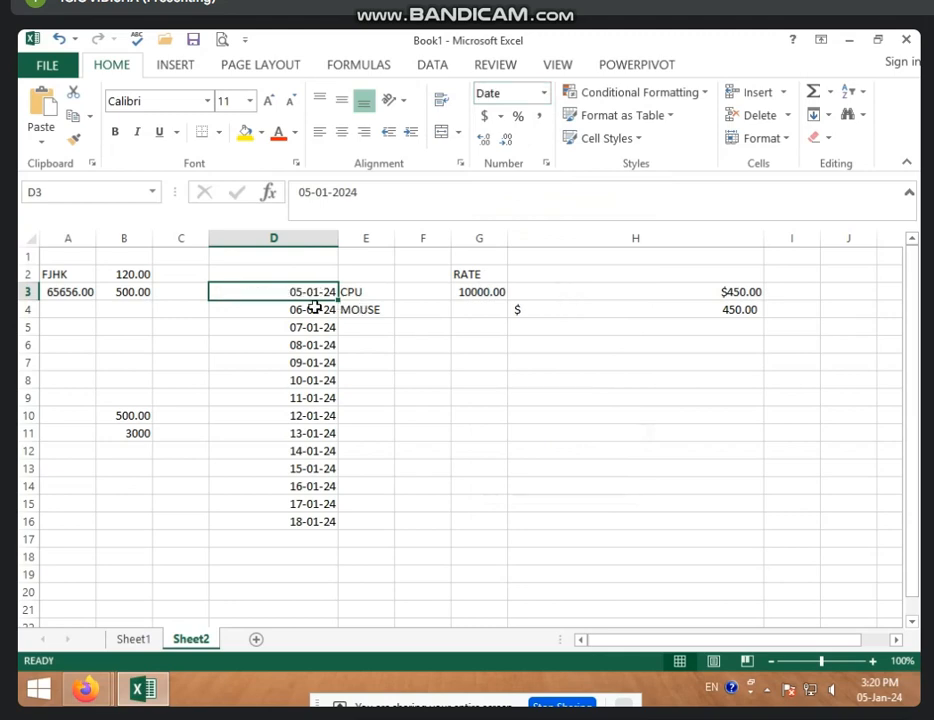
click(684, 384)
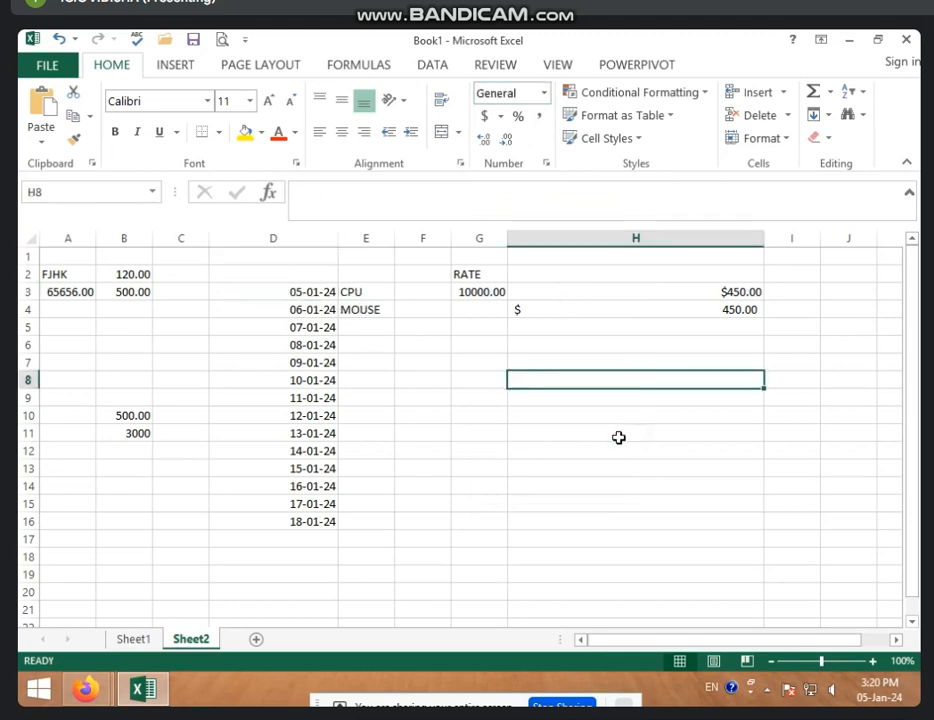
Enter the date 01/02/2024 in C17 and fill it down to C29 as a daily series
scroll(555, 450, down, 5)
scroll(251, 413, up, 2)
scroll(265, 424, down, 1)
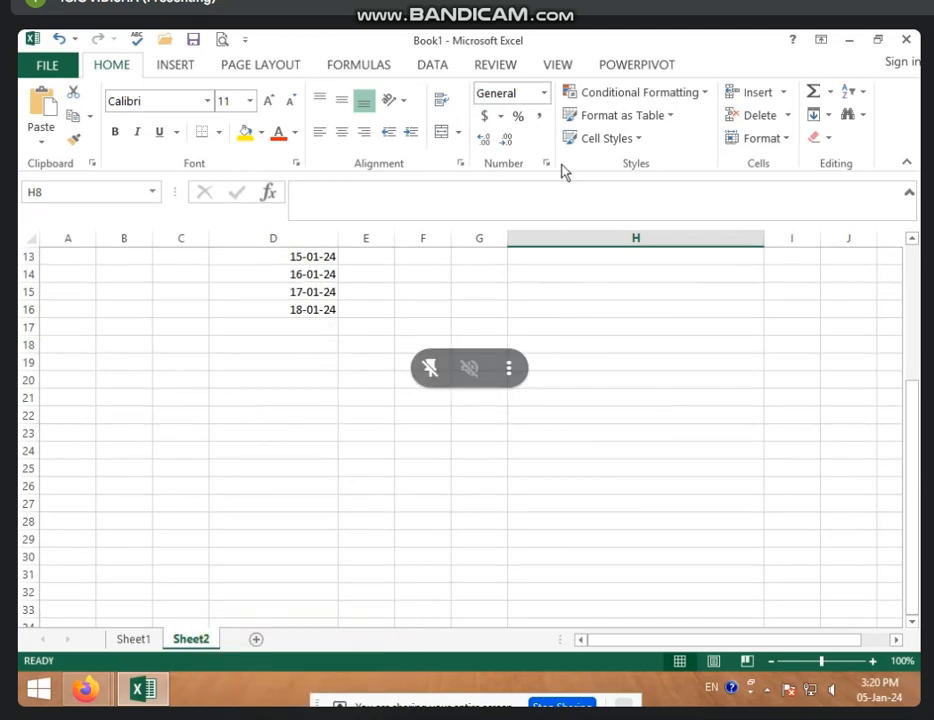
click(175, 340)
click(175, 332)
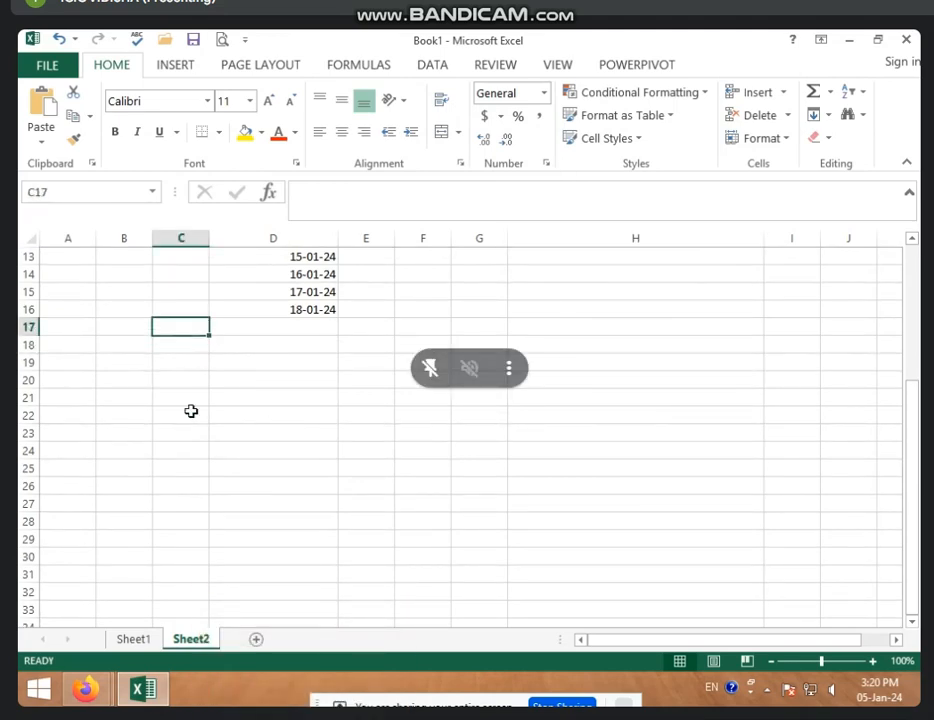
text(1)
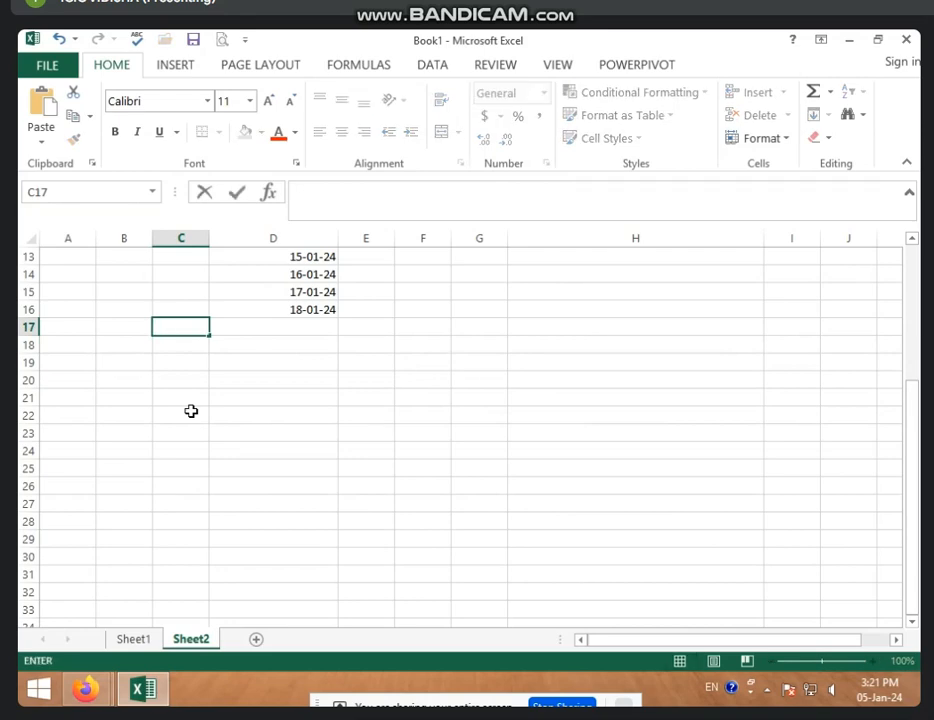
text(1/02/)
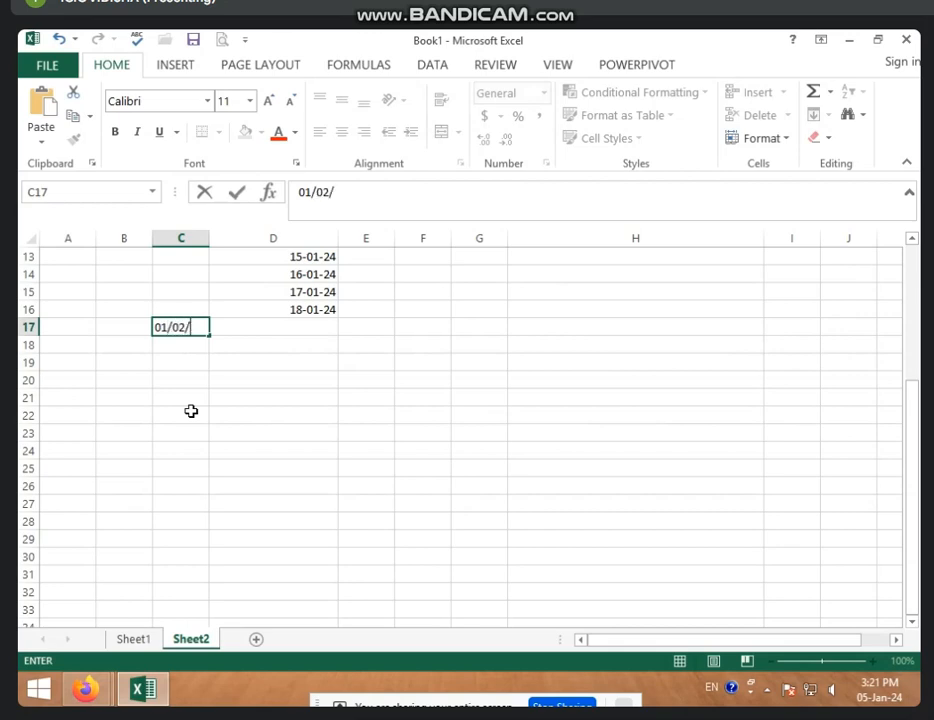
text(2024)
key(Return)
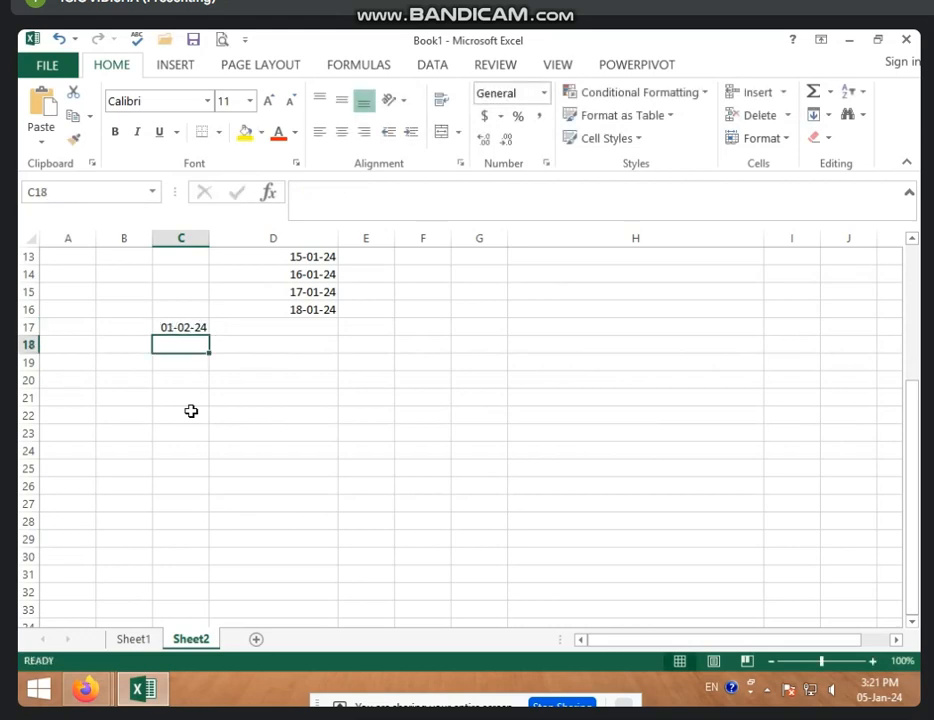
key(Up)
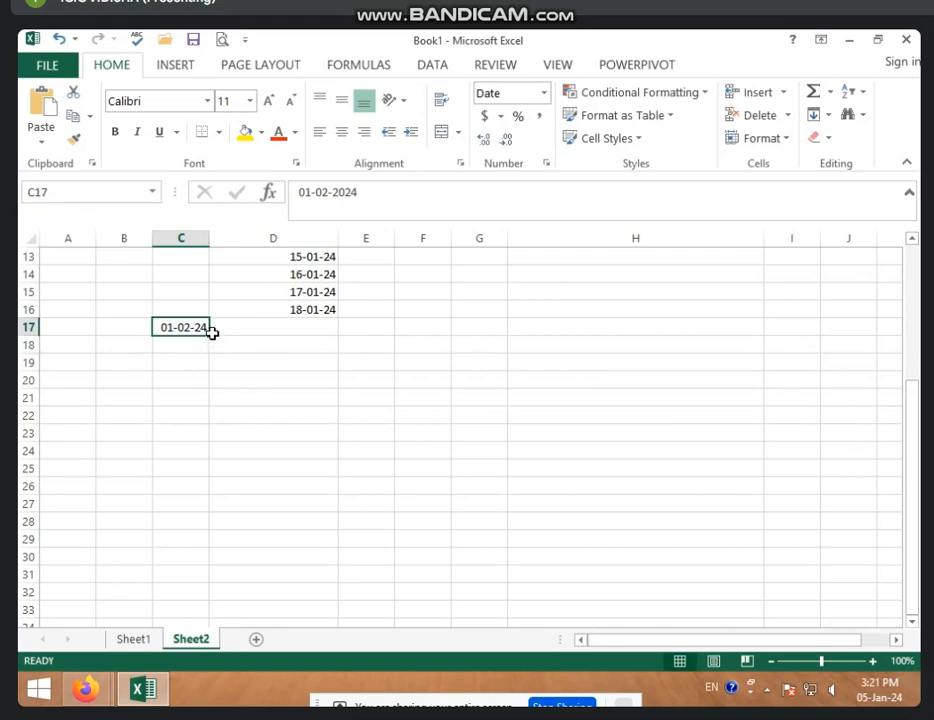
drag(210, 337, 199, 546)
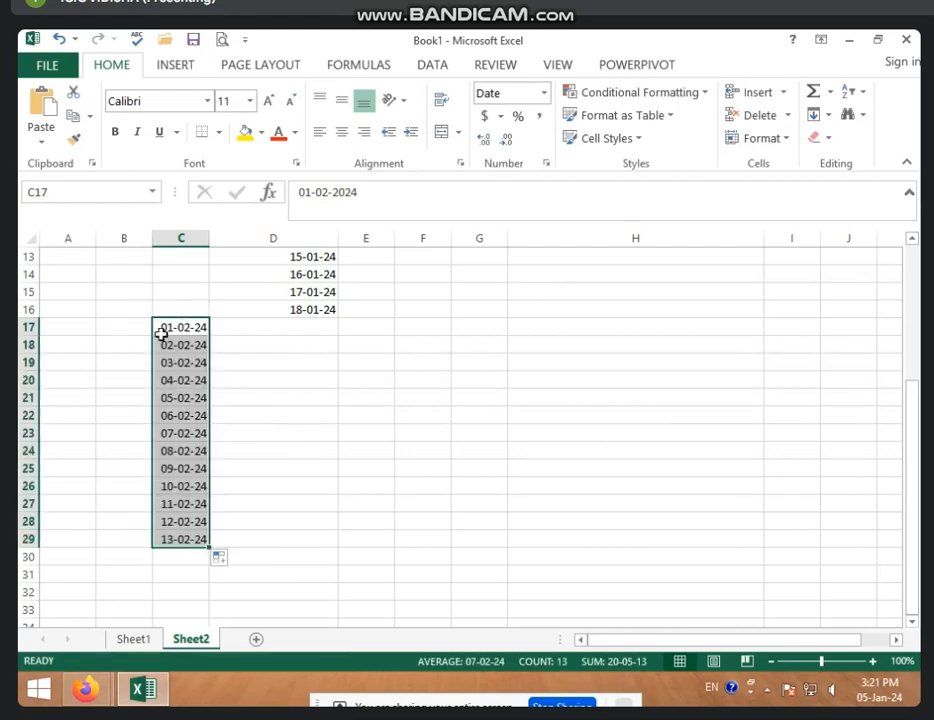
Enter SUNDAY in B17 and fill it down to B29 as a weekday series
click(128, 327)
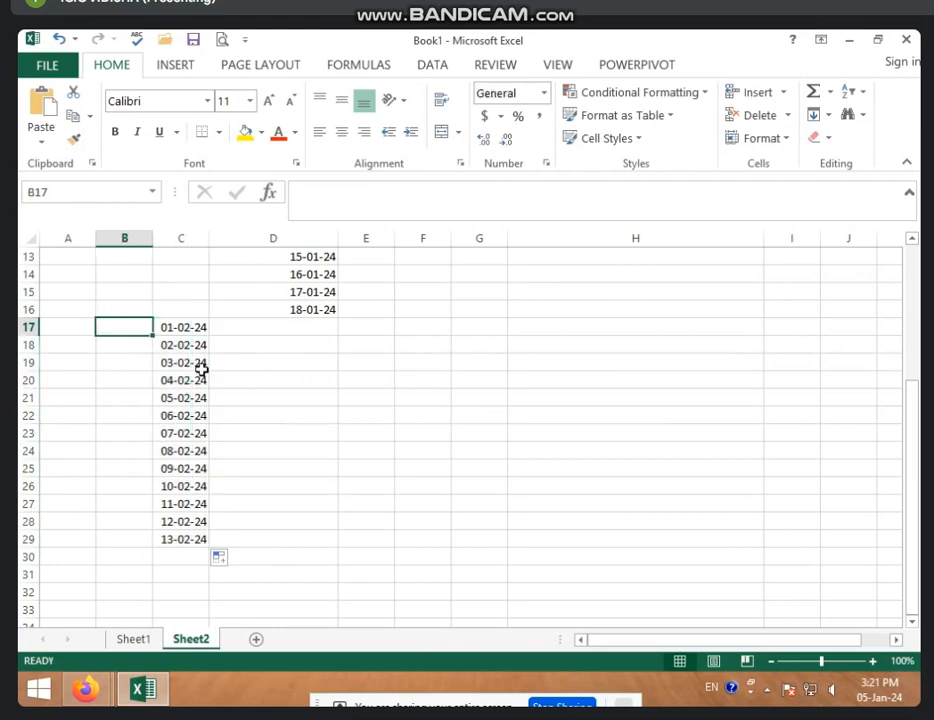
text(SU)
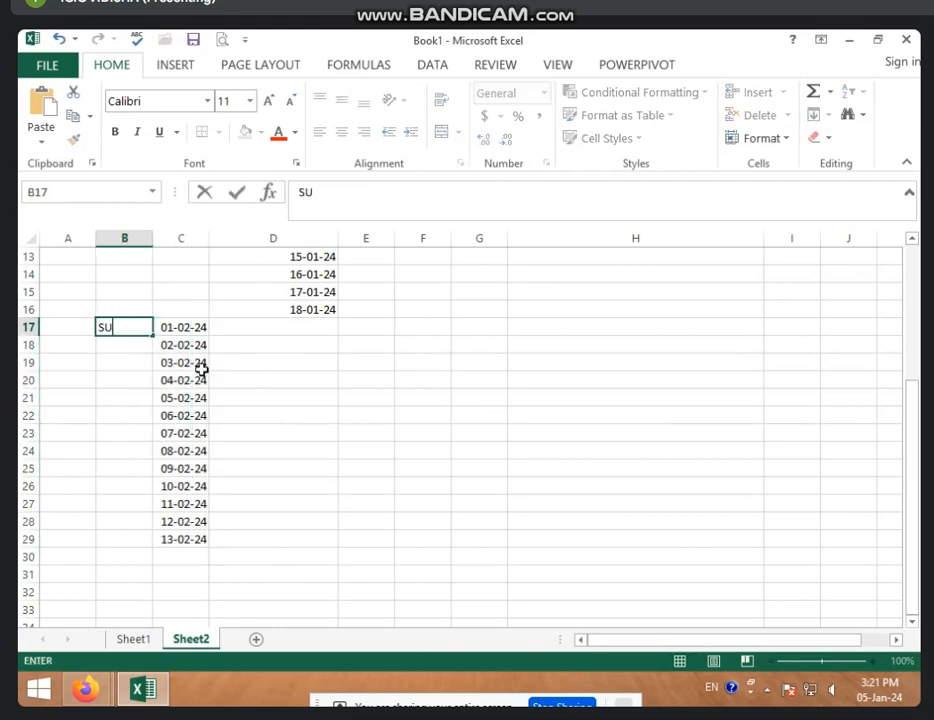
text(NDAY)
key(Return)
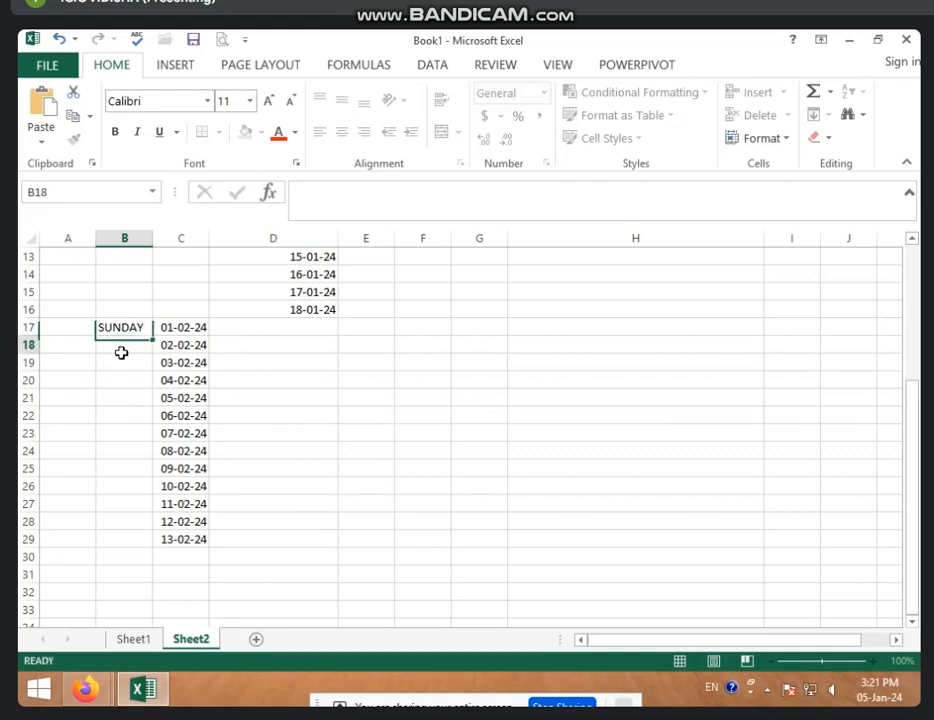
click(136, 330)
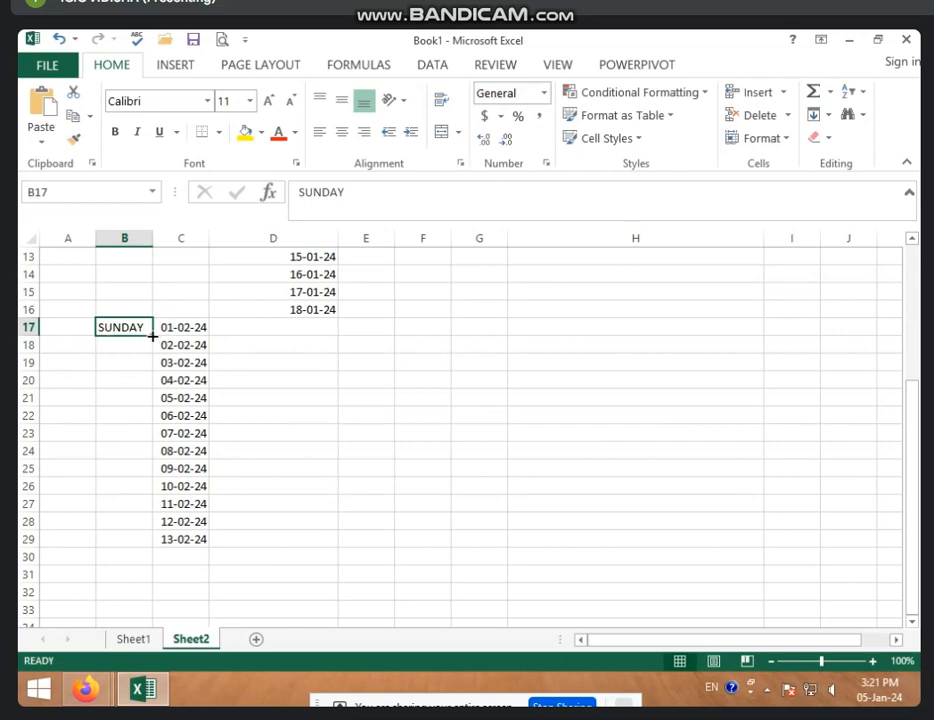
drag(153, 337, 138, 545)
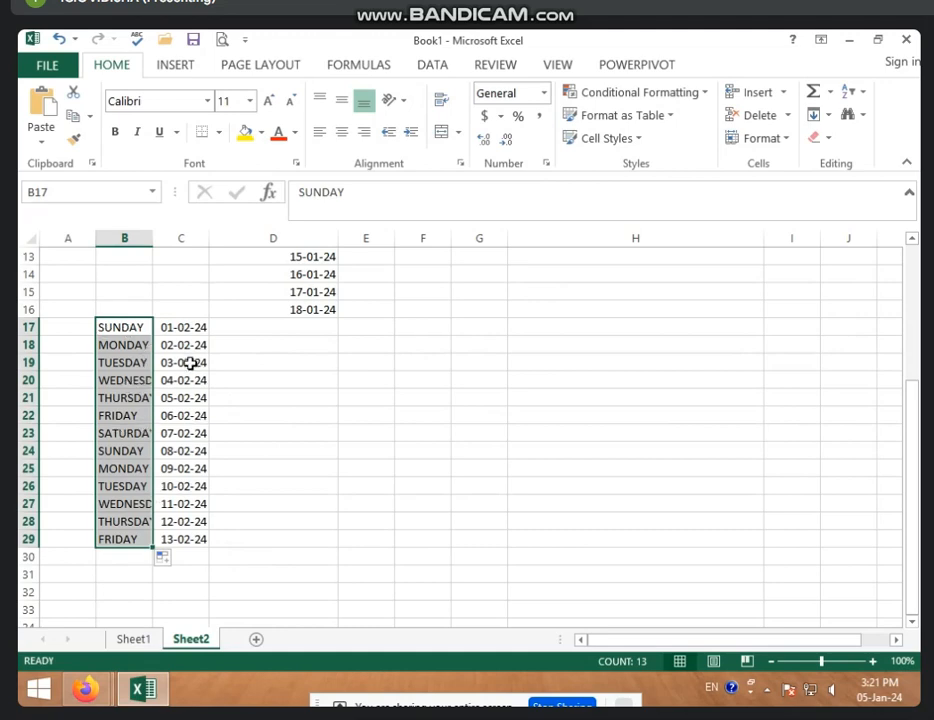
Format the dates in C17:C29 as Long Date and widen column C to fit them
click(182, 327)
drag(182, 326, 184, 539)
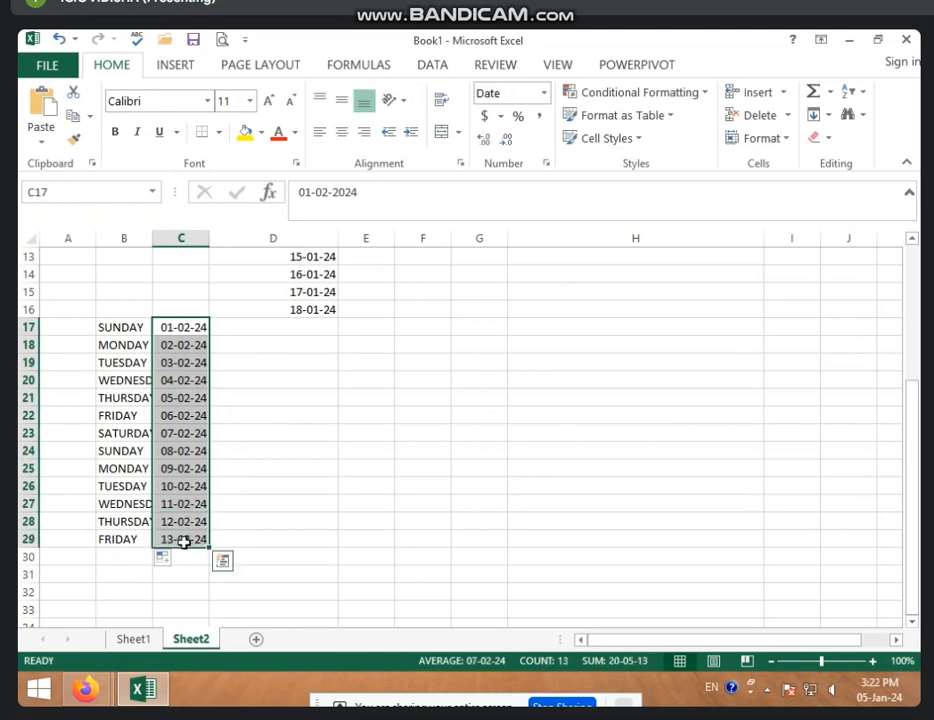
click(544, 93)
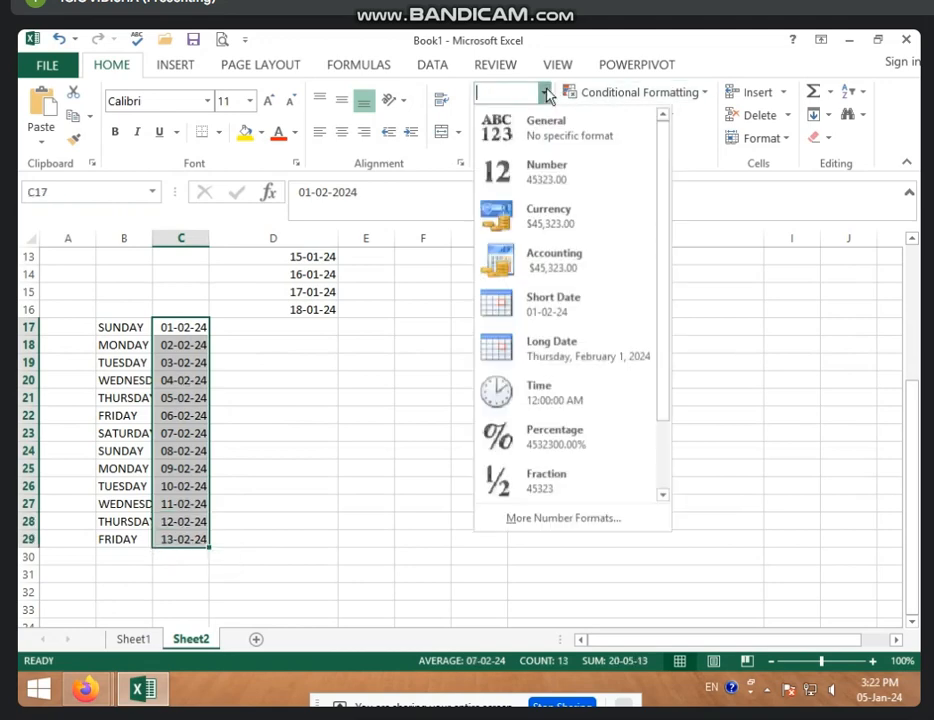
click(544, 350)
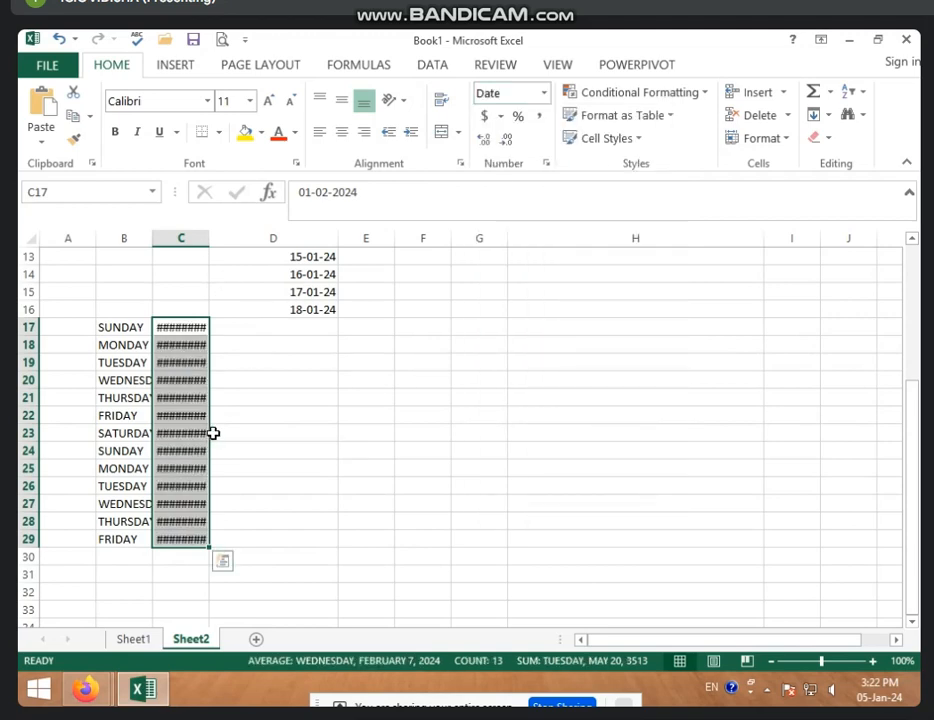
click(183, 337)
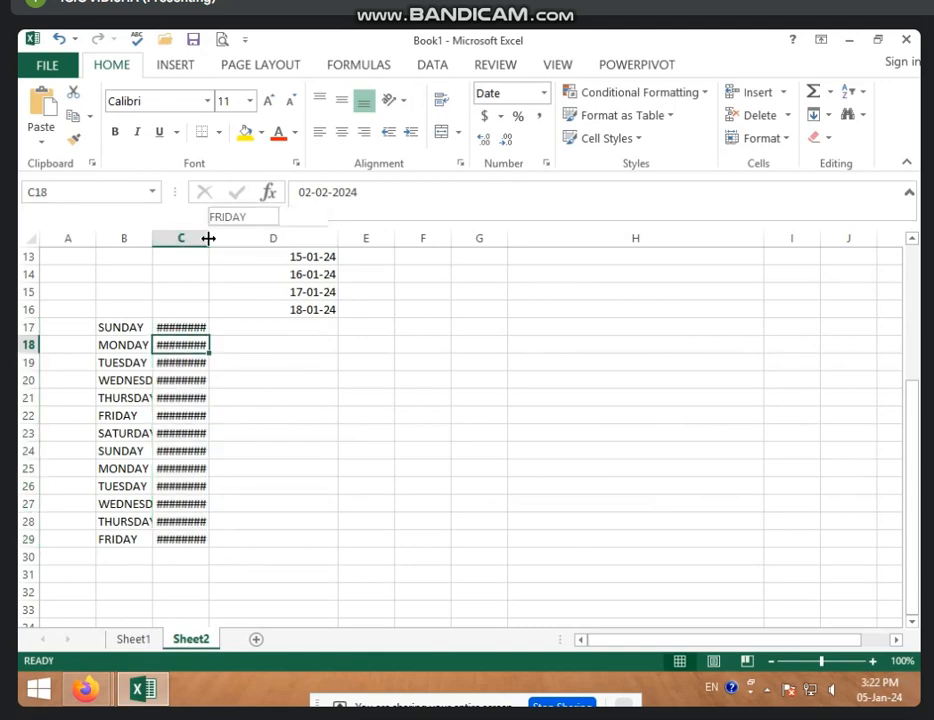
drag(209, 238, 344, 240)
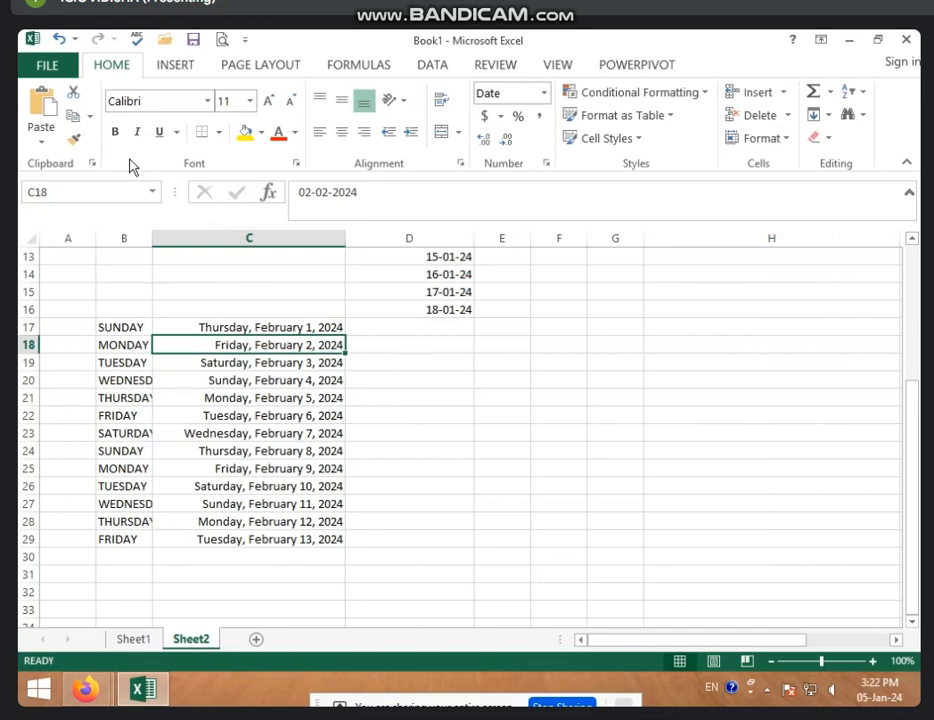
click(239, 325)
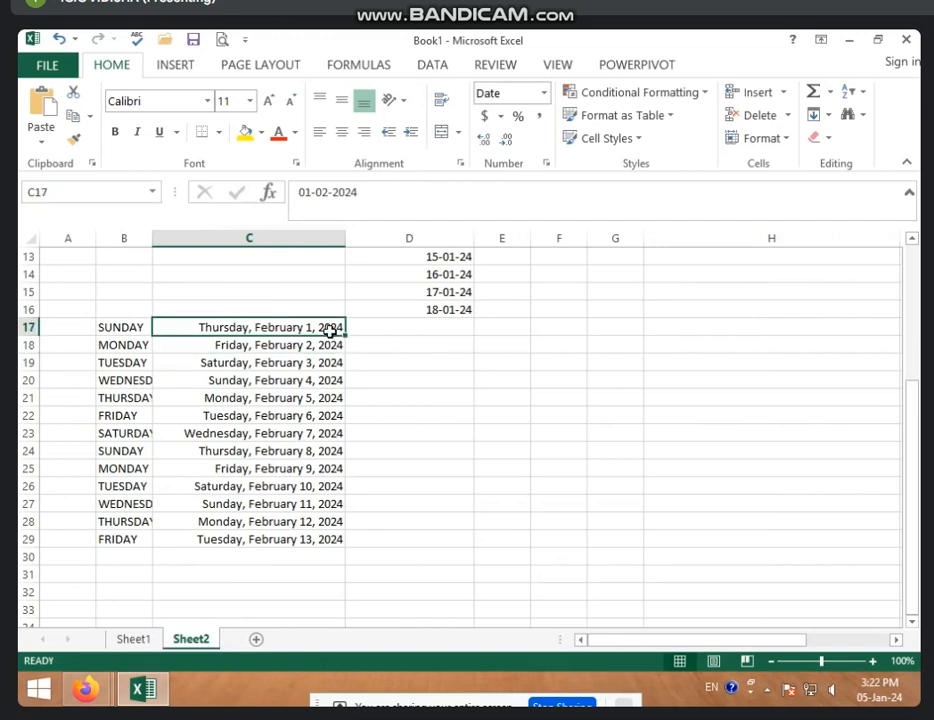
click(237, 361)
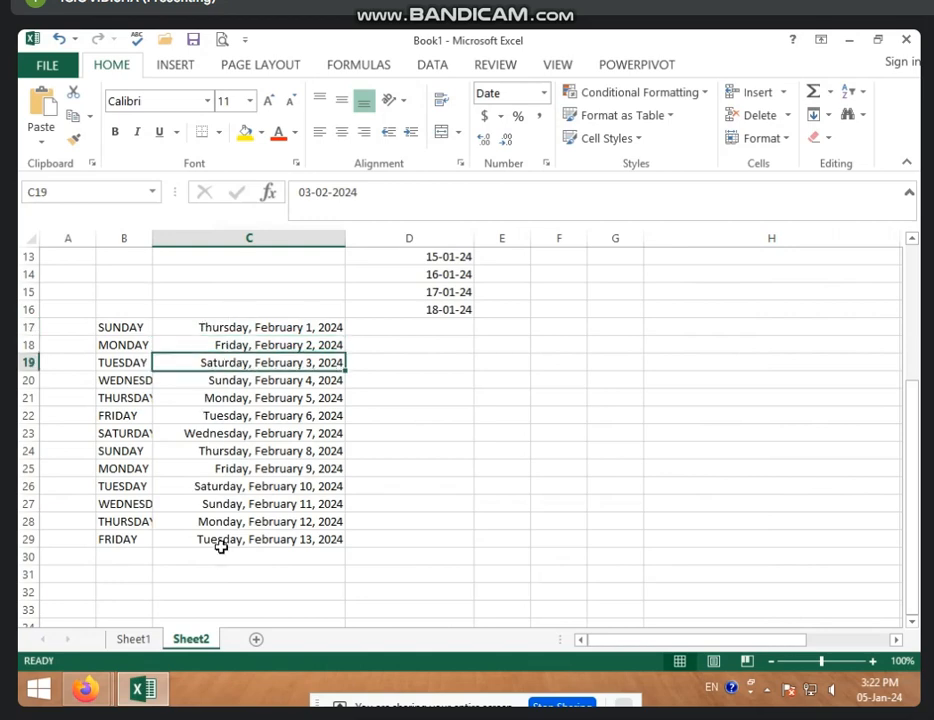
Set the dates in C17:C29 to the Short Date format
drag(244, 331, 270, 539)
click(545, 92)
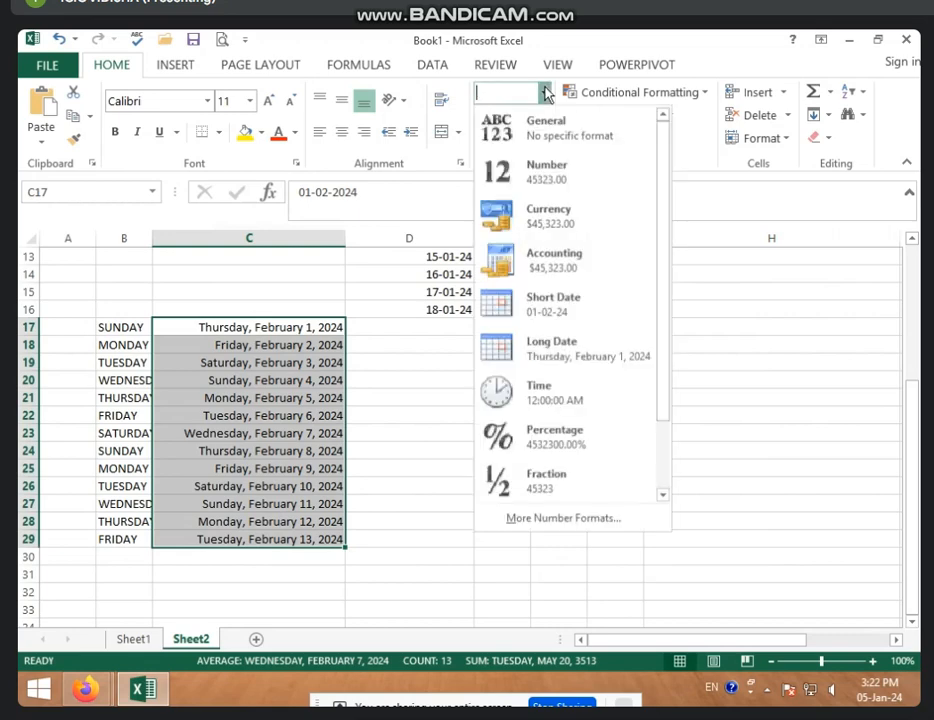
click(545, 308)
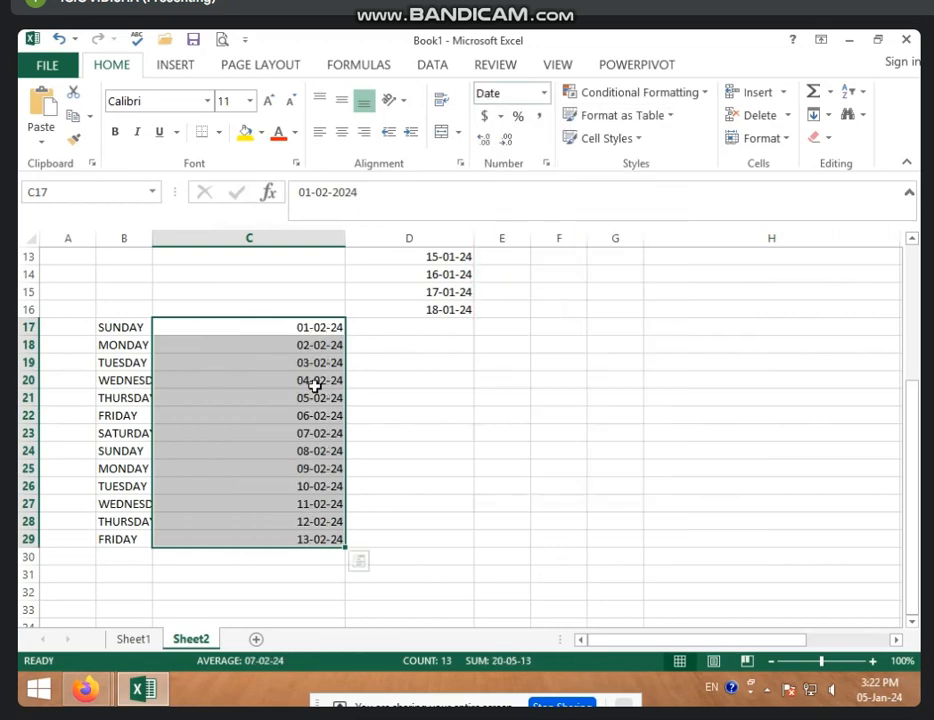
click(414, 382)
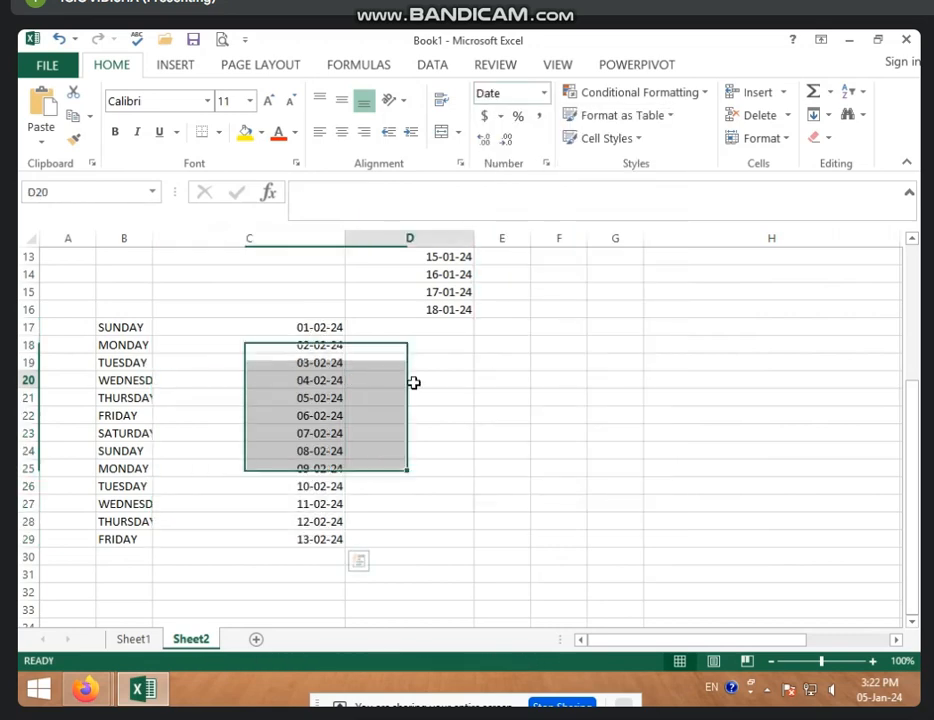
scroll(414, 400, down, 5)
scroll(413, 413, up, 5)
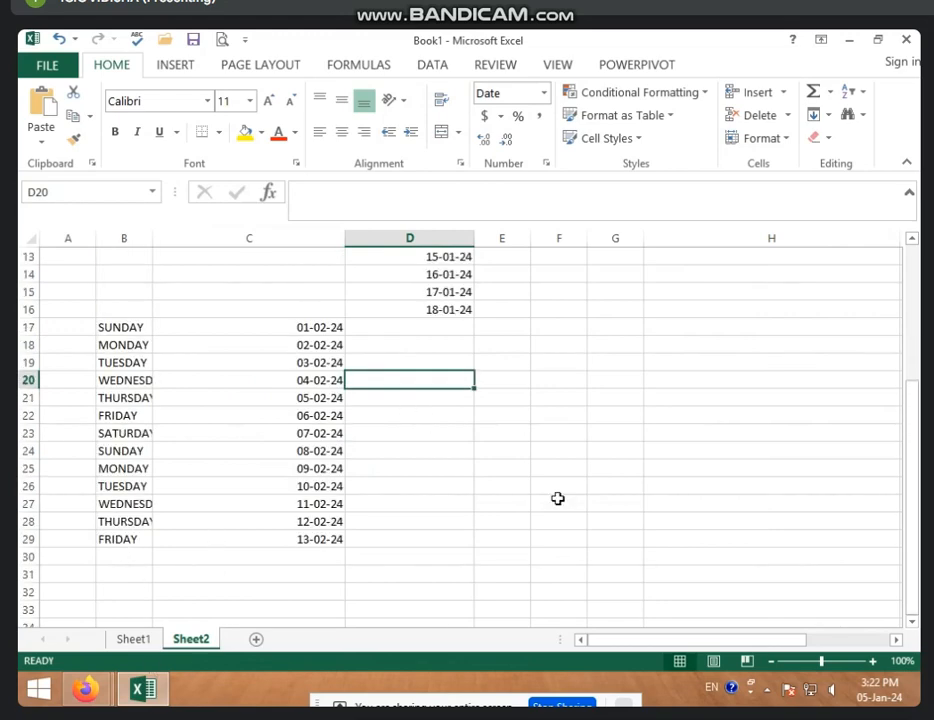
click(632, 331)
click(577, 298)
scroll(550, 490, down, 3)
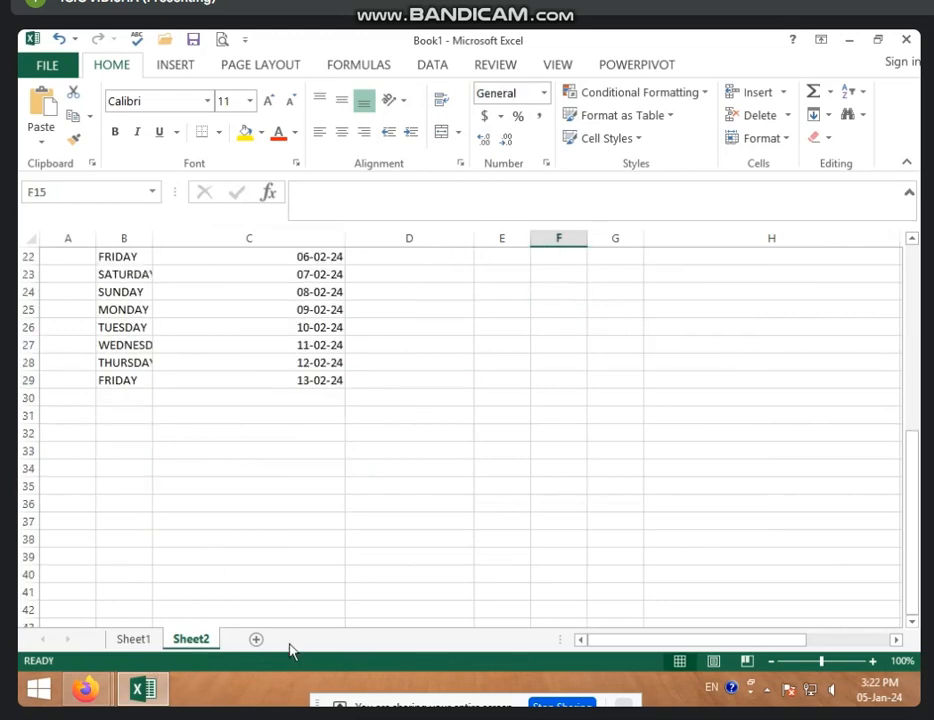
Add a new blank worksheet after Sheet2
click(256, 639)
click(250, 390)
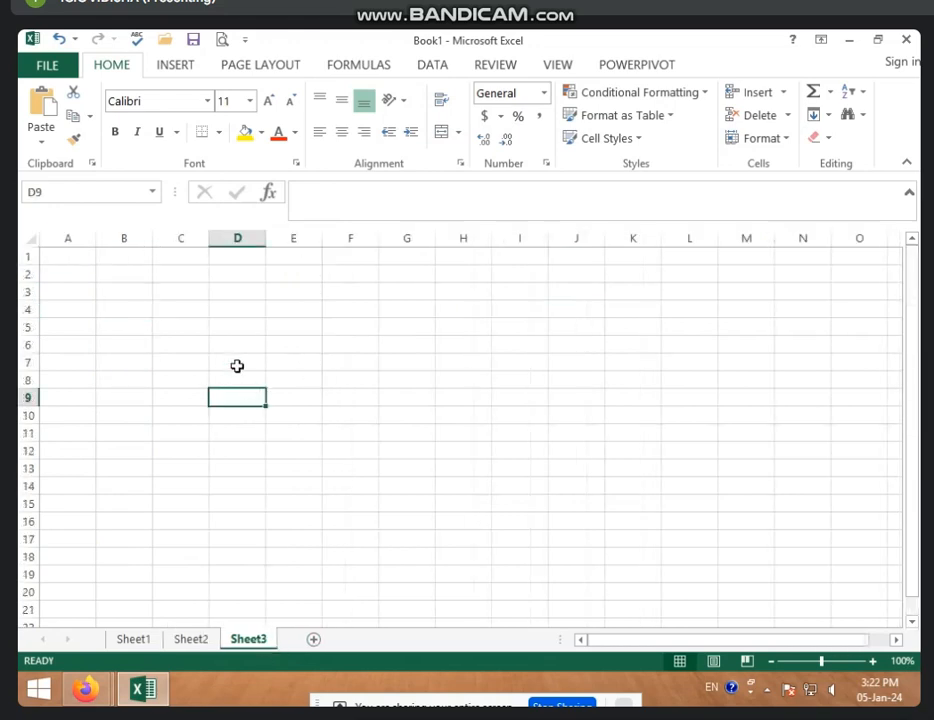
click(236, 350)
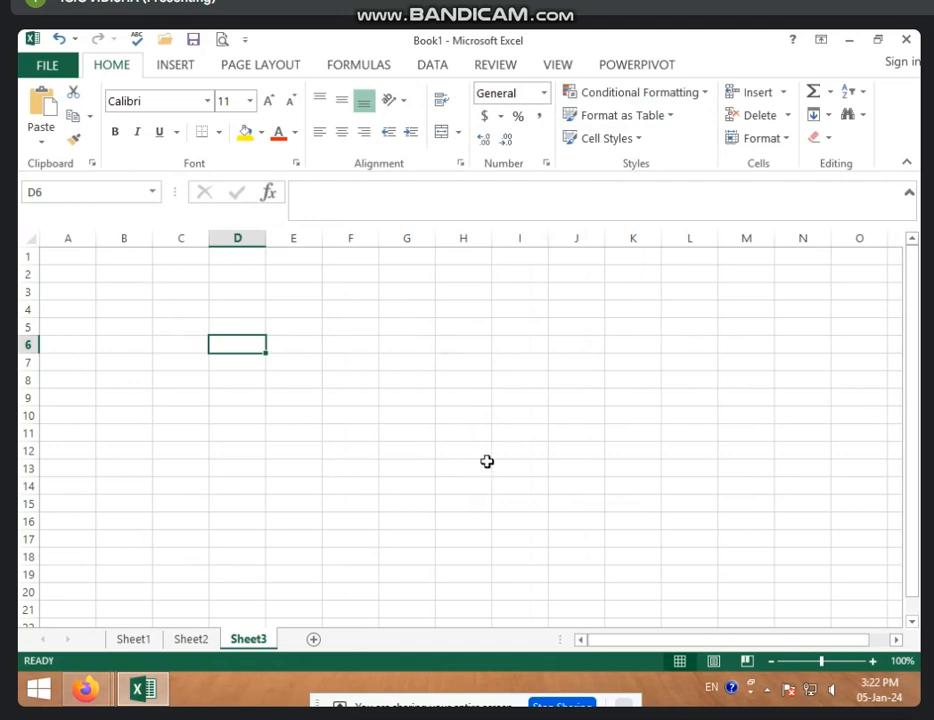
key(Down)
key(Down)
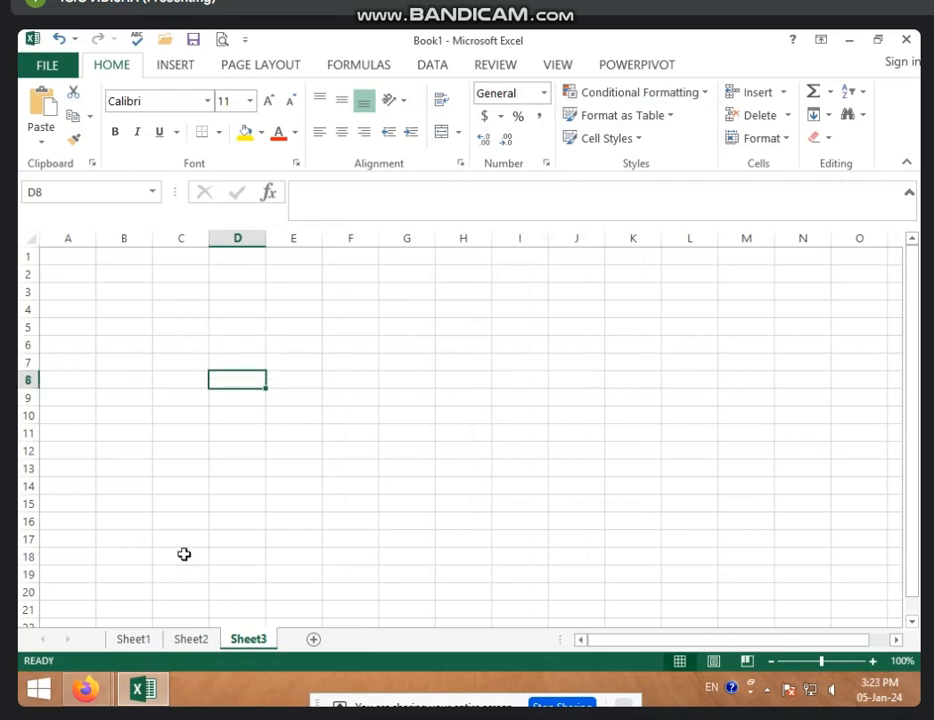
On Sheet2, enter 01-02-24 in C18 and fill C17:C18 down to C25 so the same date repeats
click(205, 640)
click(156, 410)
scroll(142, 385, up, 3)
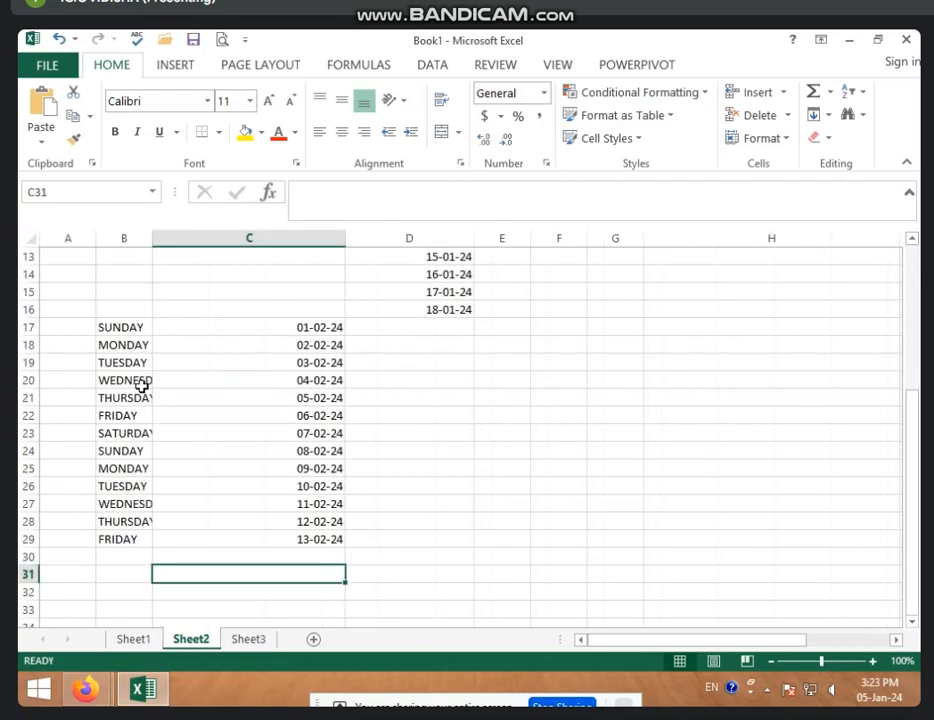
click(291, 325)
click(324, 348)
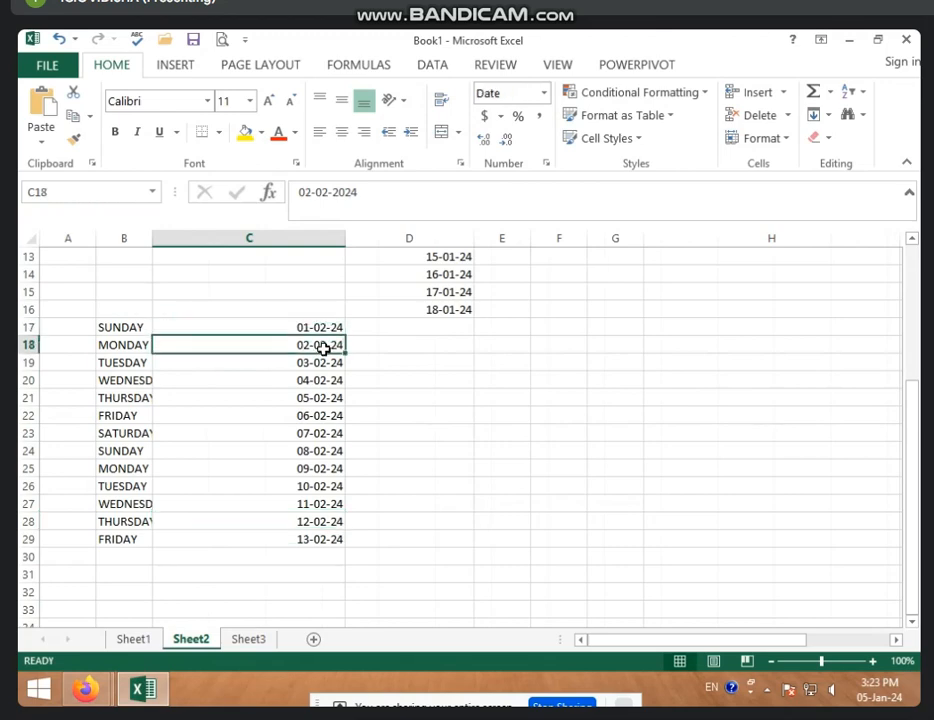
text(01)
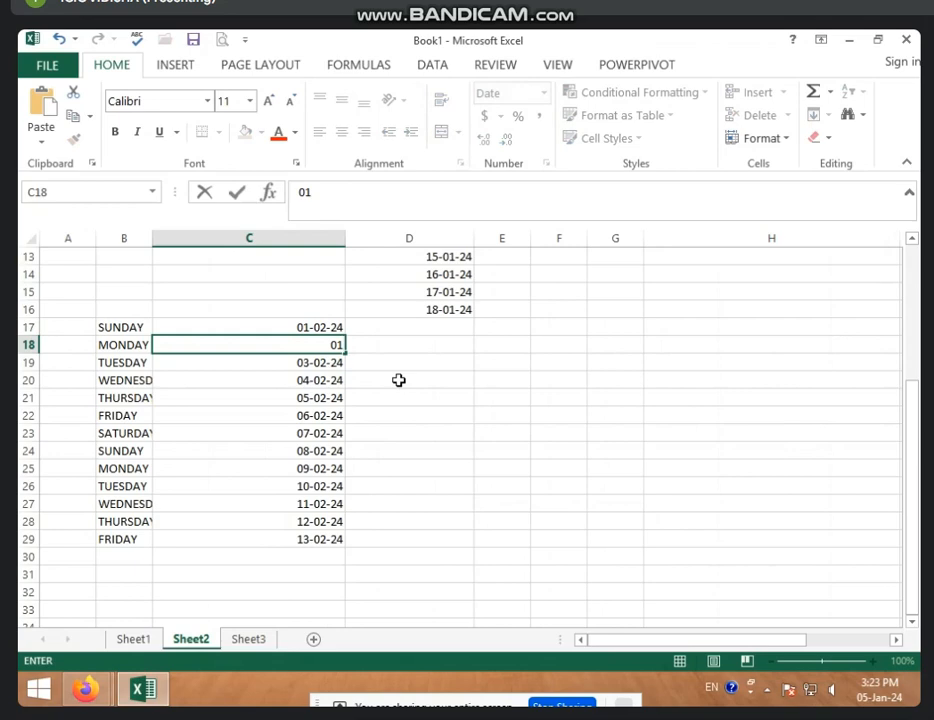
text(-02=)
key(BackSpace)
text(-24)
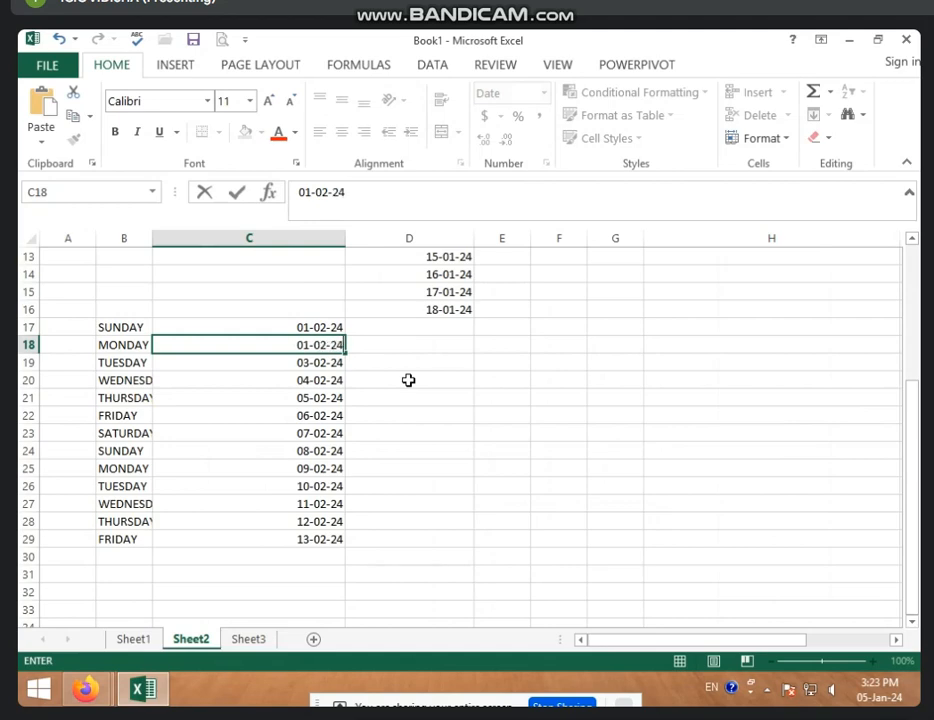
key(Return)
drag(316, 329, 348, 478)
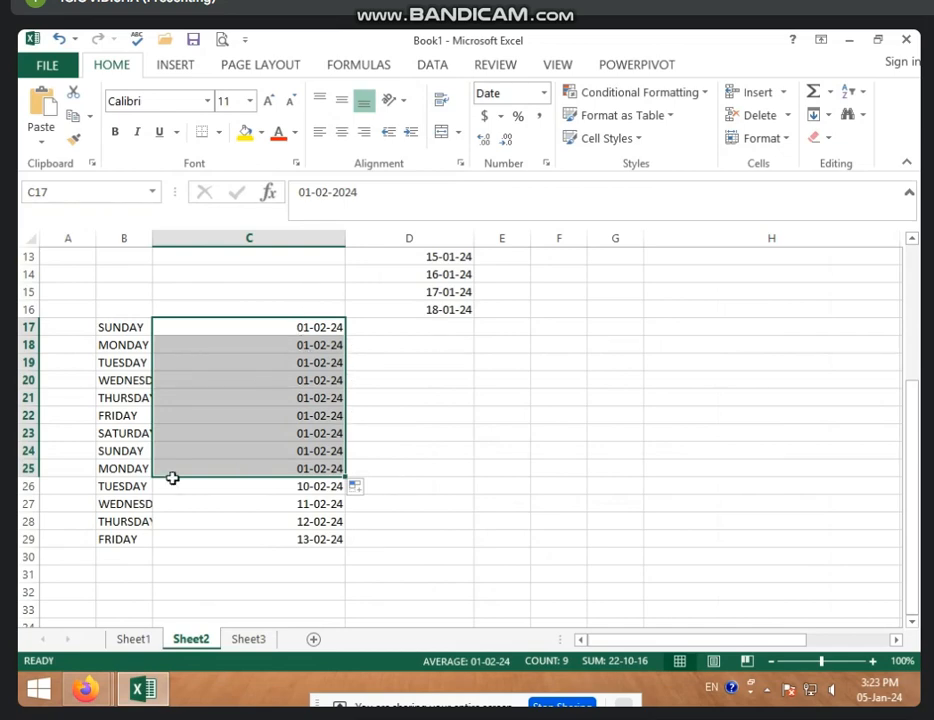
On Sheet3, enter 1 in C5 and 2 in D5, and fill the number series across to K5
click(248, 638)
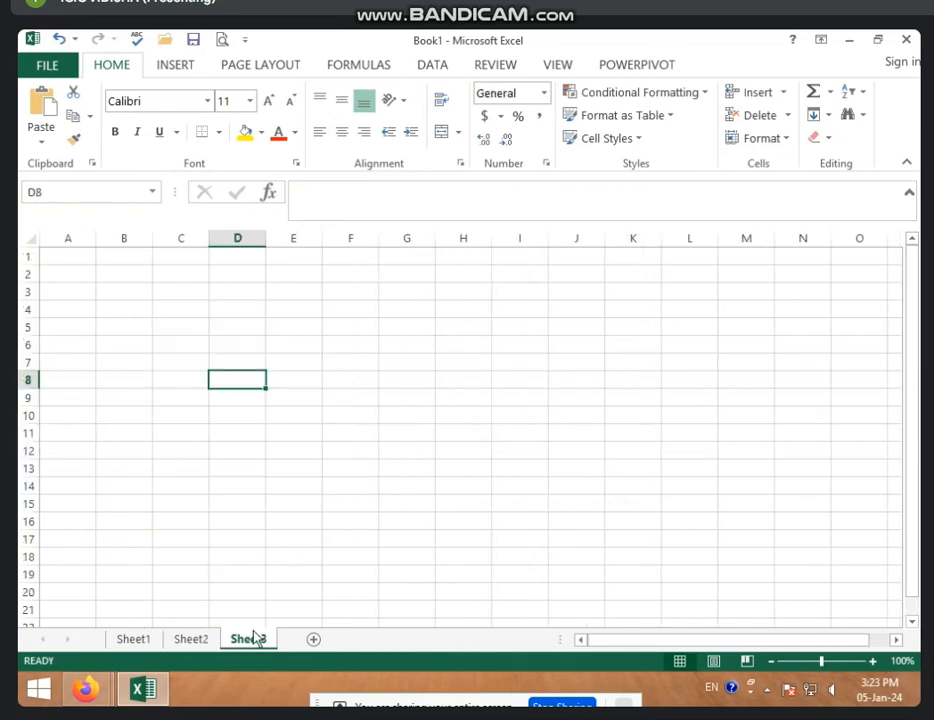
click(219, 346)
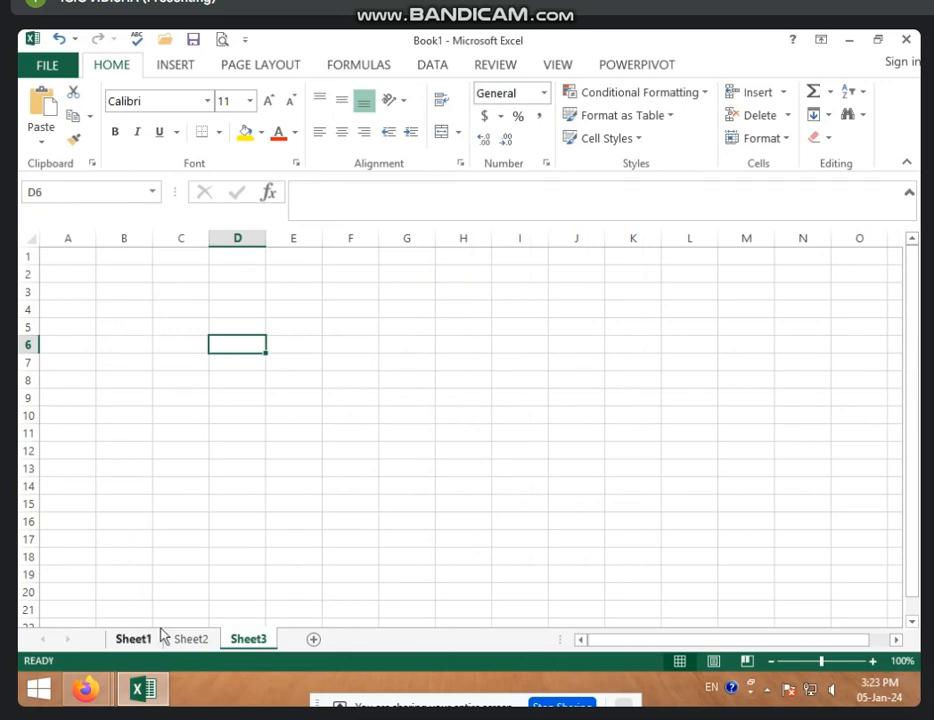
click(198, 319)
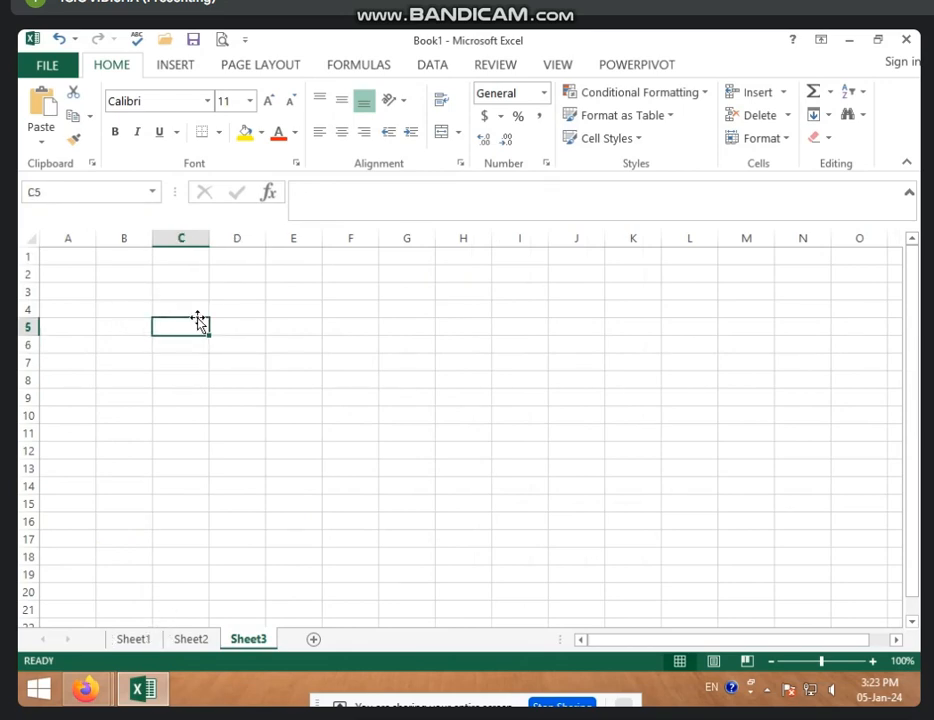
key(Right)
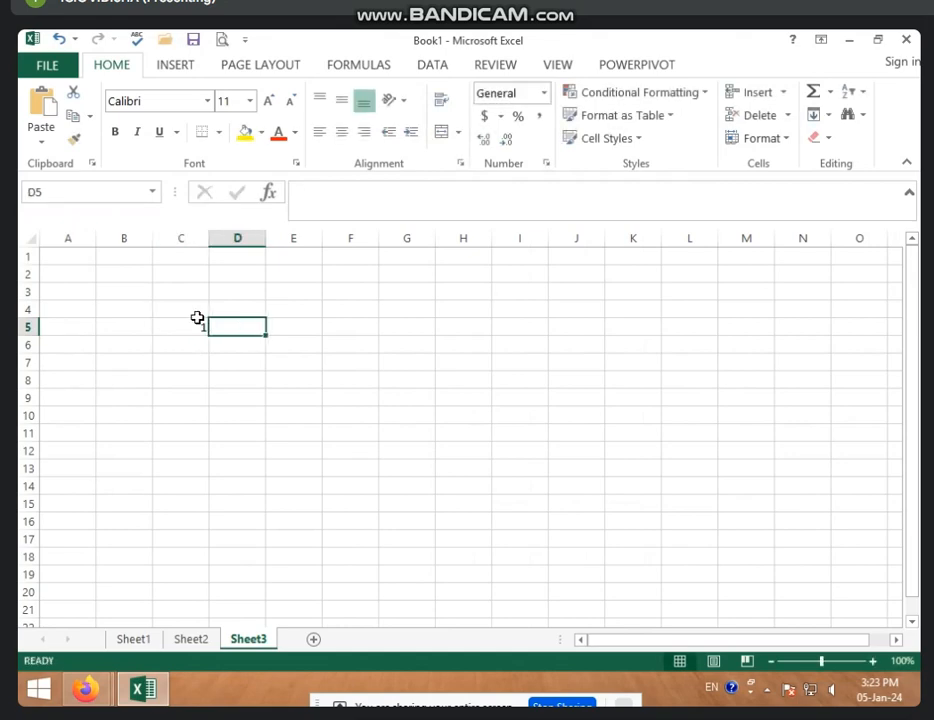
text(2)
click(193, 357)
drag(197, 322, 652, 340)
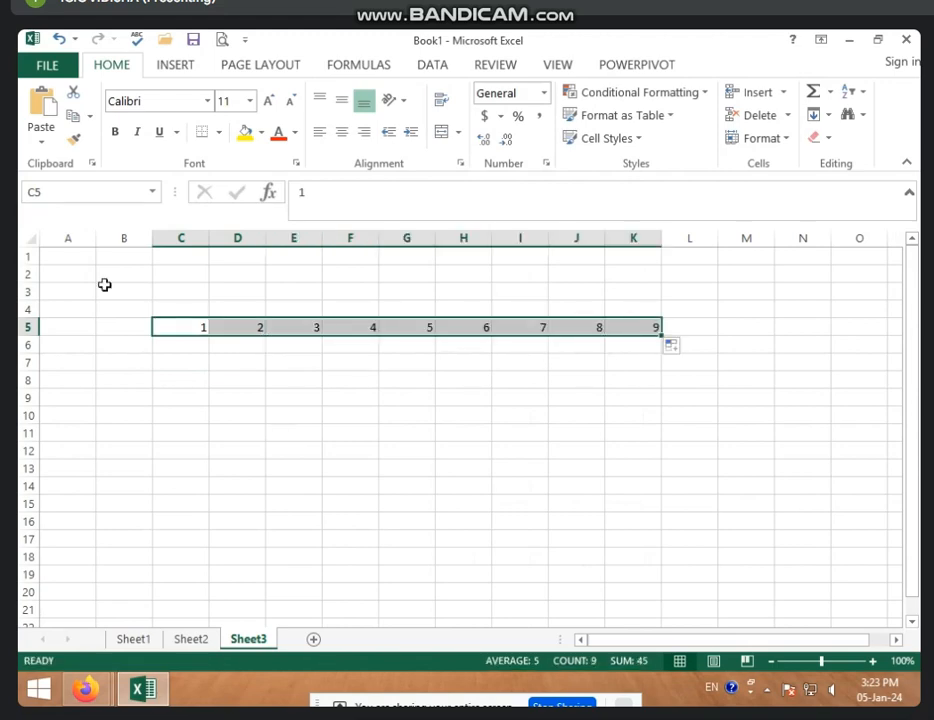
Enter the letter S in cell C8
click(173, 376)
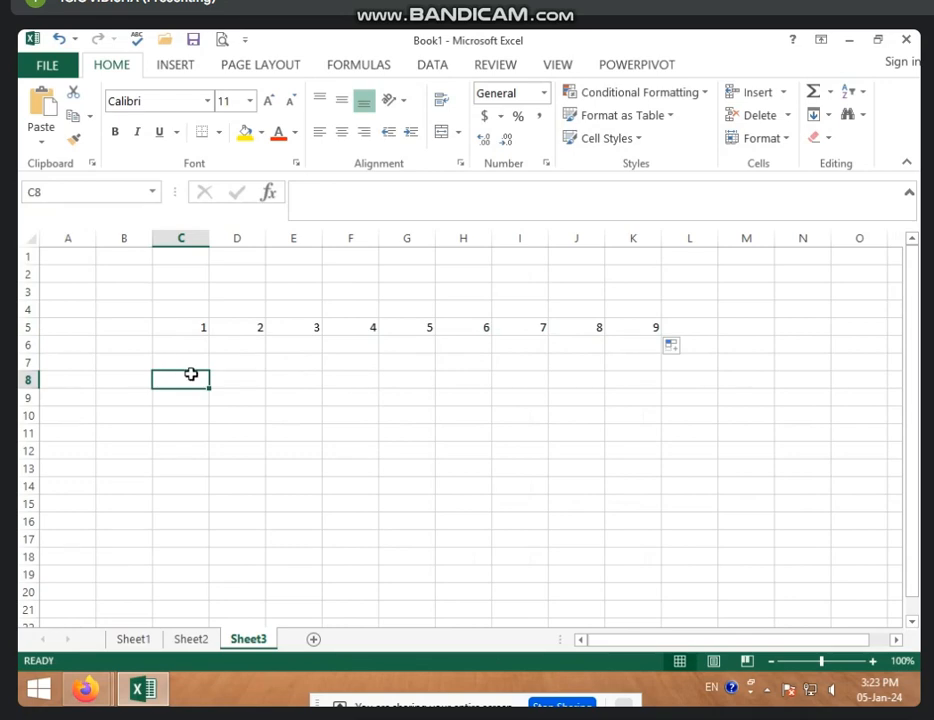
text(S)
click(184, 271)
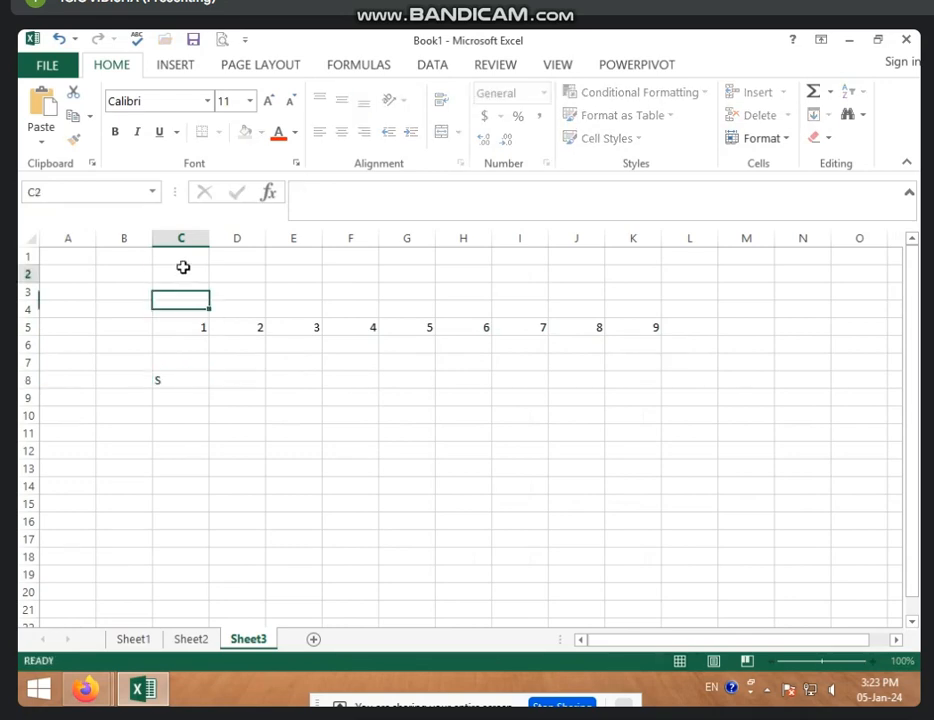
Enter SUN in C1 and fill it across to K1 as a series of abbreviated weekdays
click(180, 257)
text(SU)
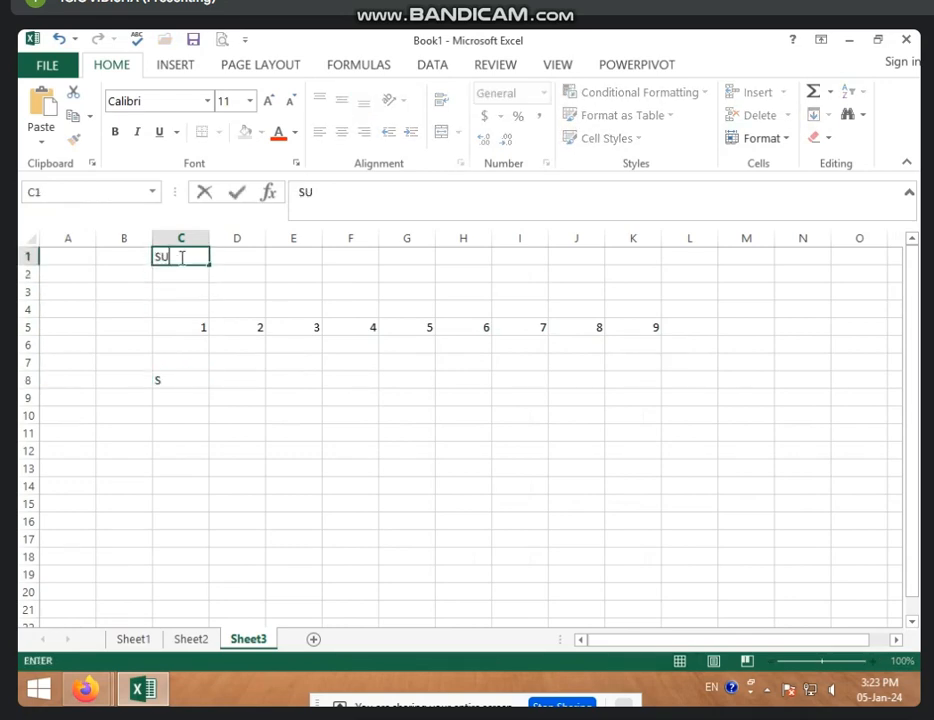
text(N)
click(212, 276)
click(194, 257)
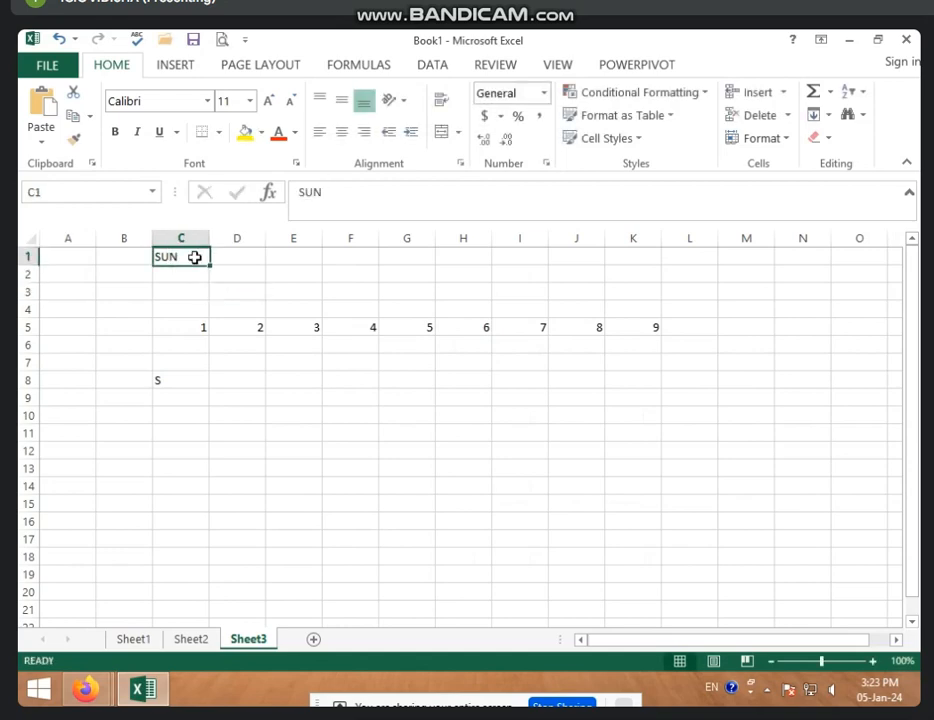
drag(210, 264, 661, 258)
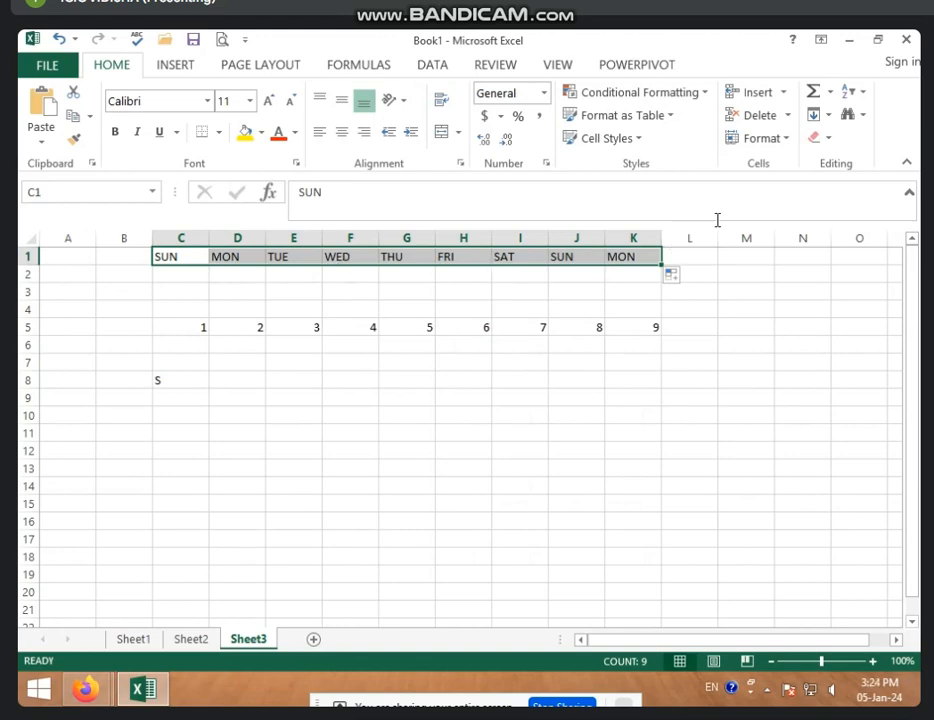
Apply the Time number format to the number series in C5:K5
click(372, 465)
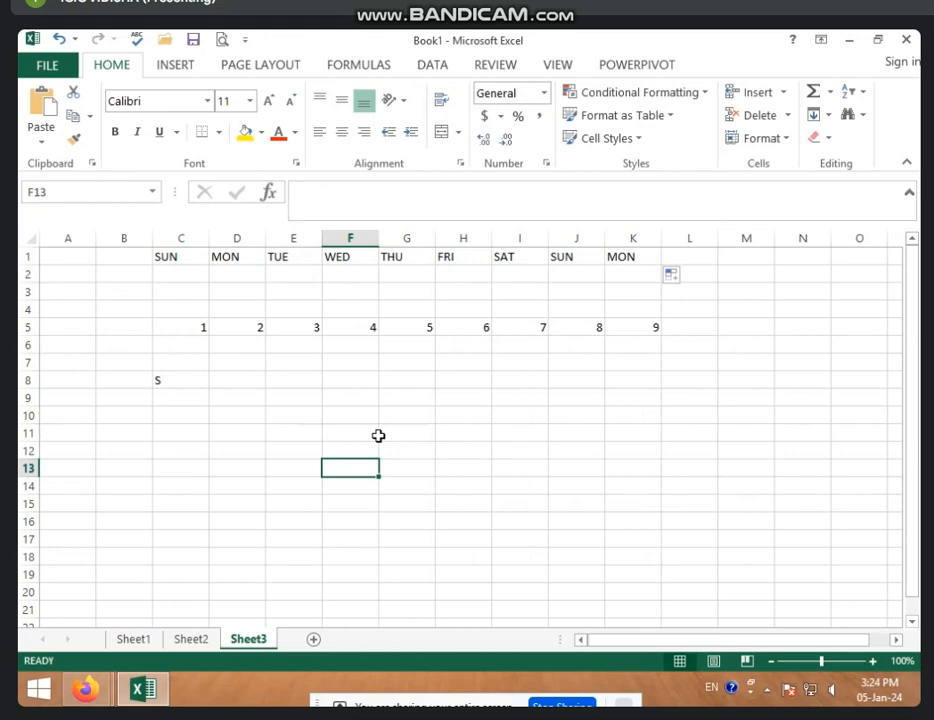
click(545, 93)
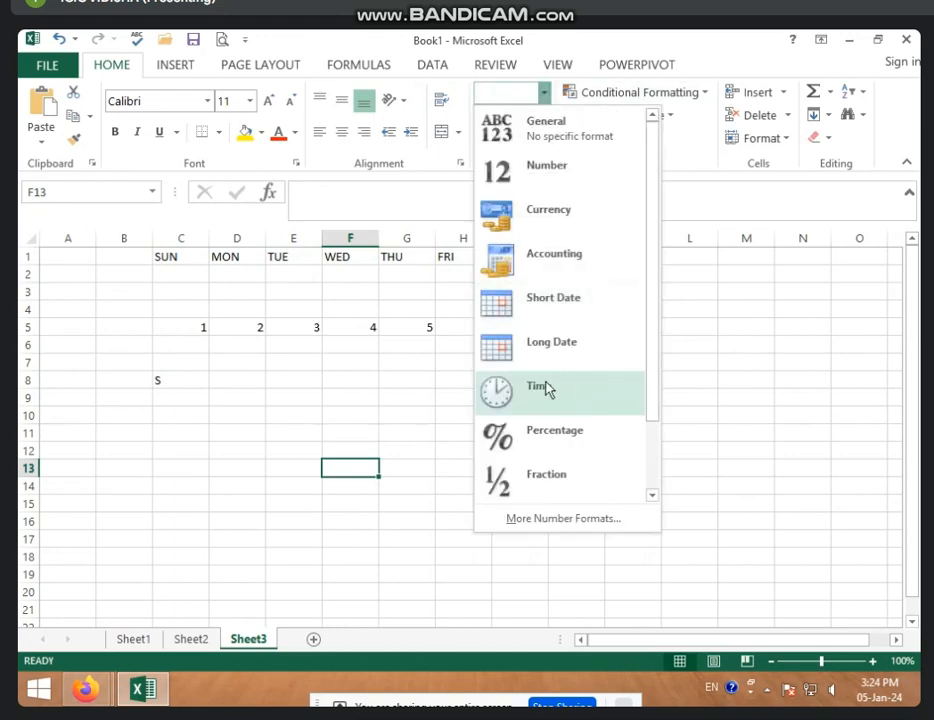
click(395, 430)
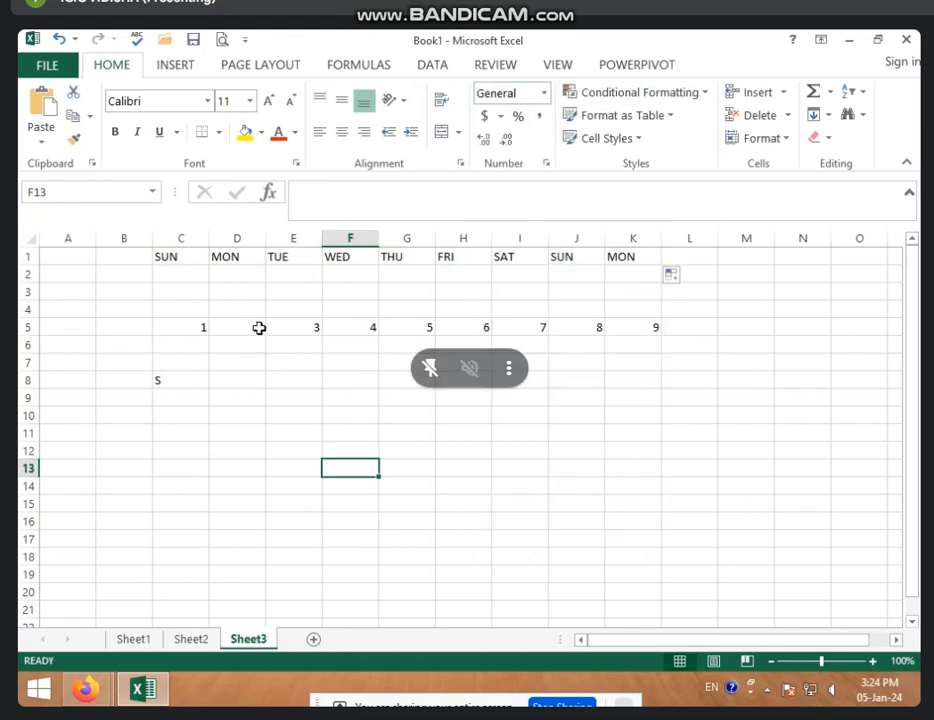
click(257, 328)
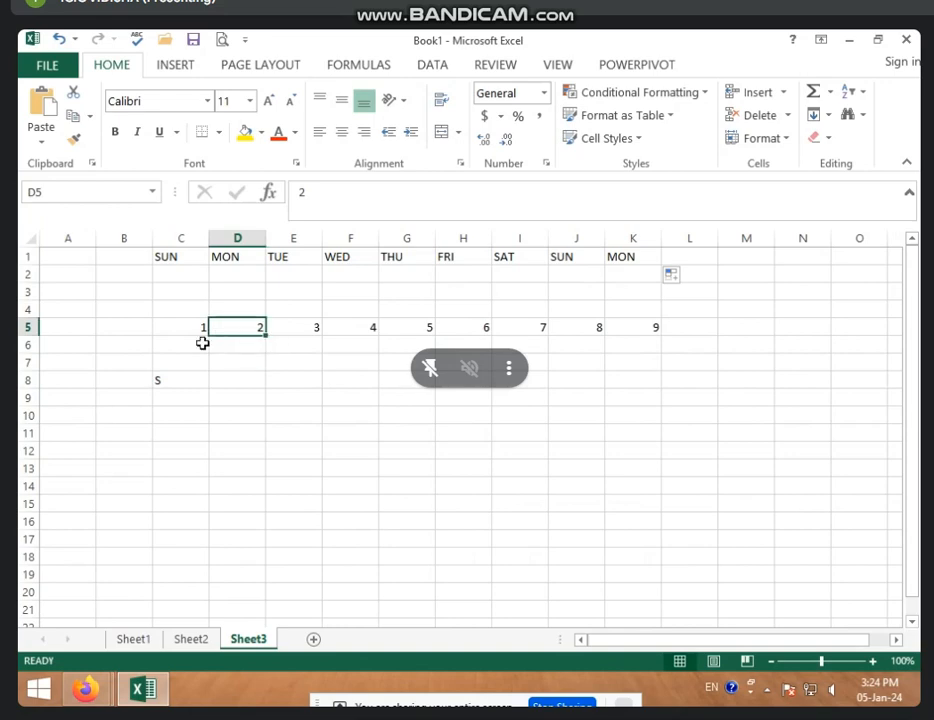
drag(188, 330, 645, 330)
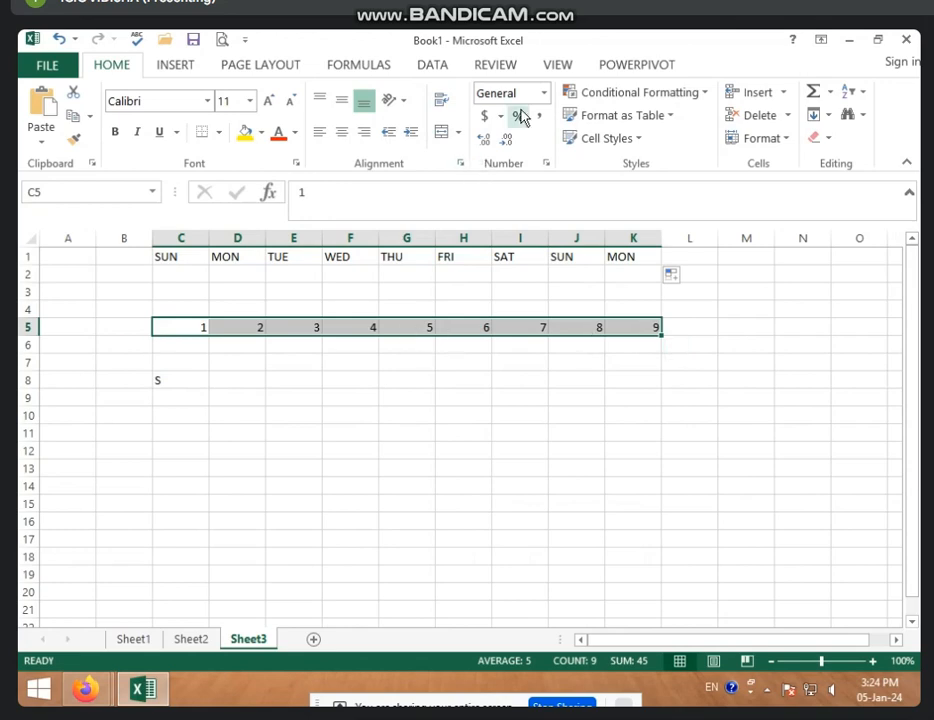
click(544, 93)
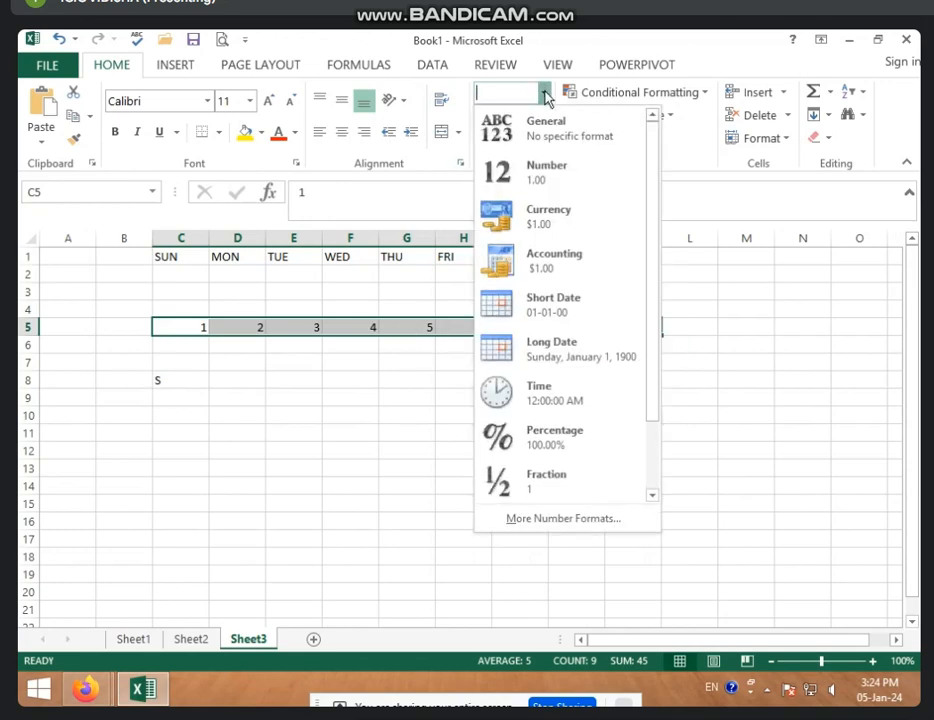
click(552, 396)
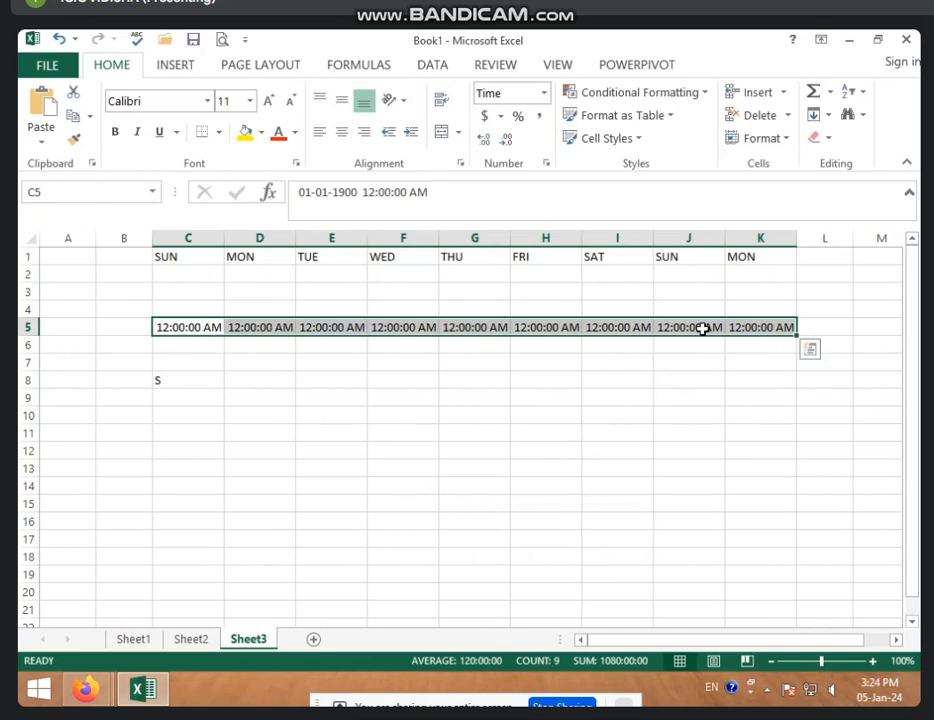
Enter the time 3:24 in C5 and change its AM suffix to PM
click(188, 328)
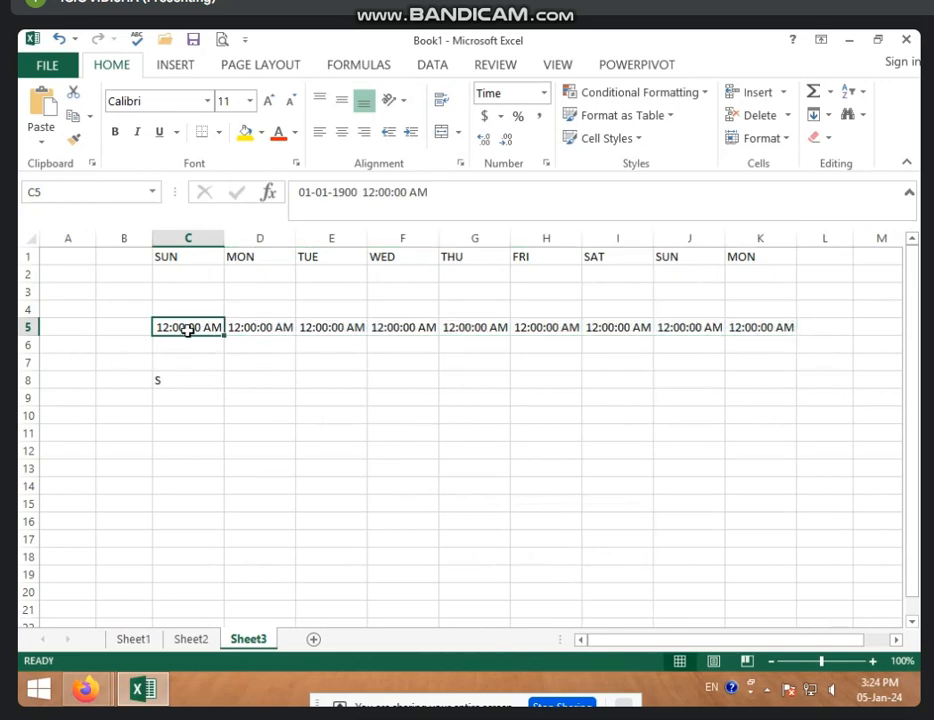
text(3:24)
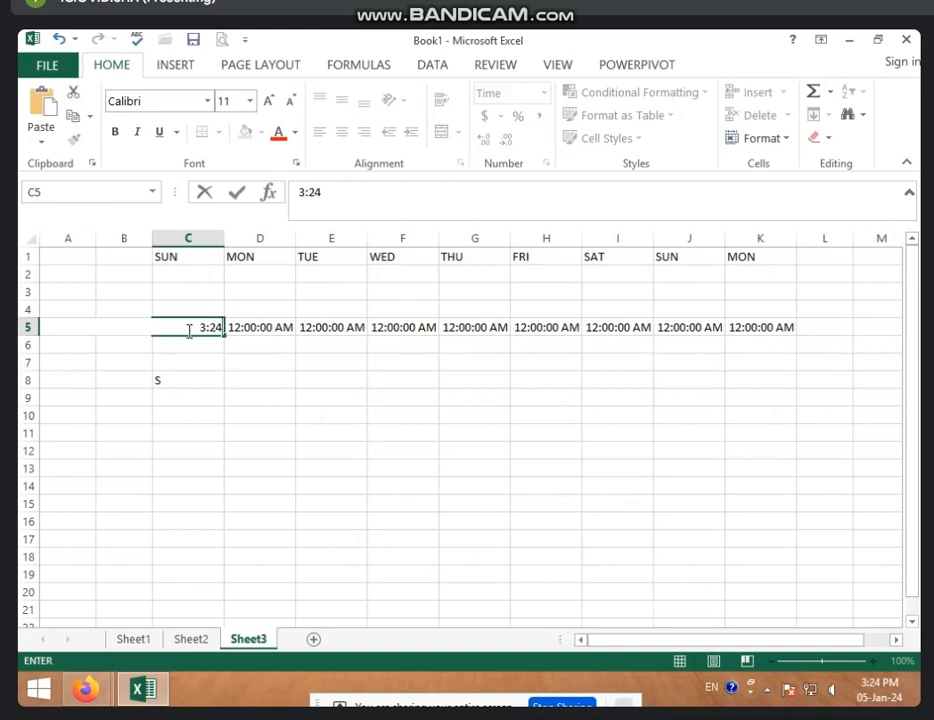
key(Return)
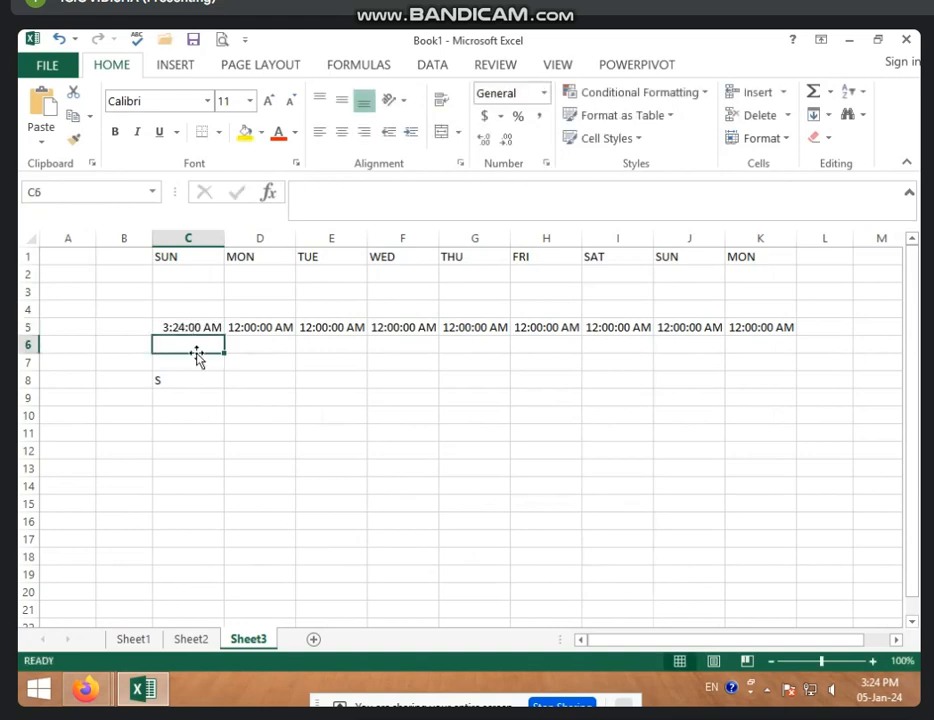
double_click(216, 327)
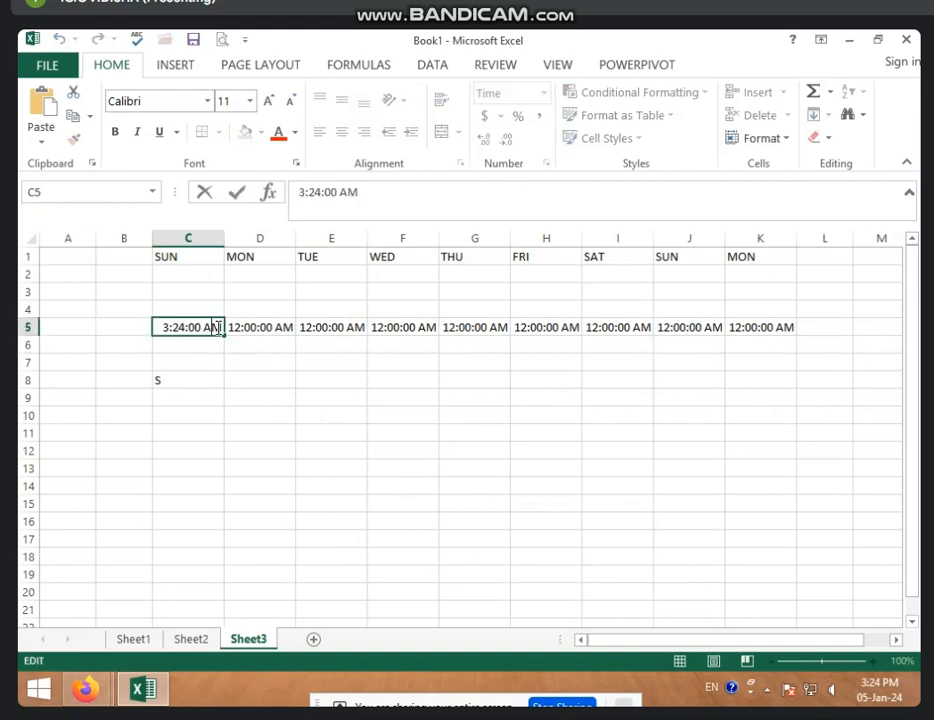
double_click(214, 327)
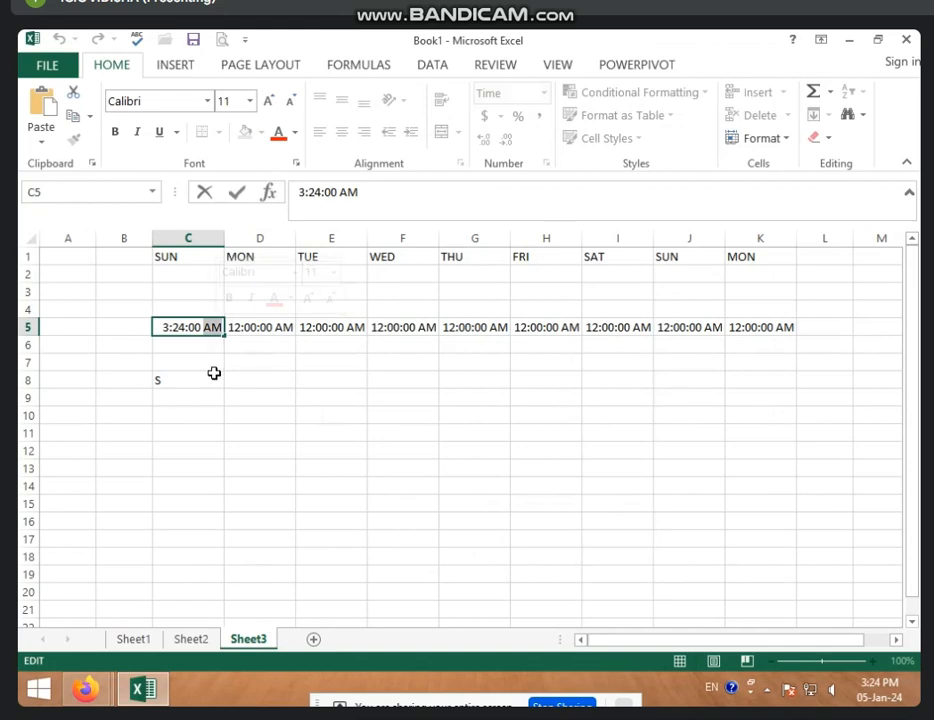
text(PM)
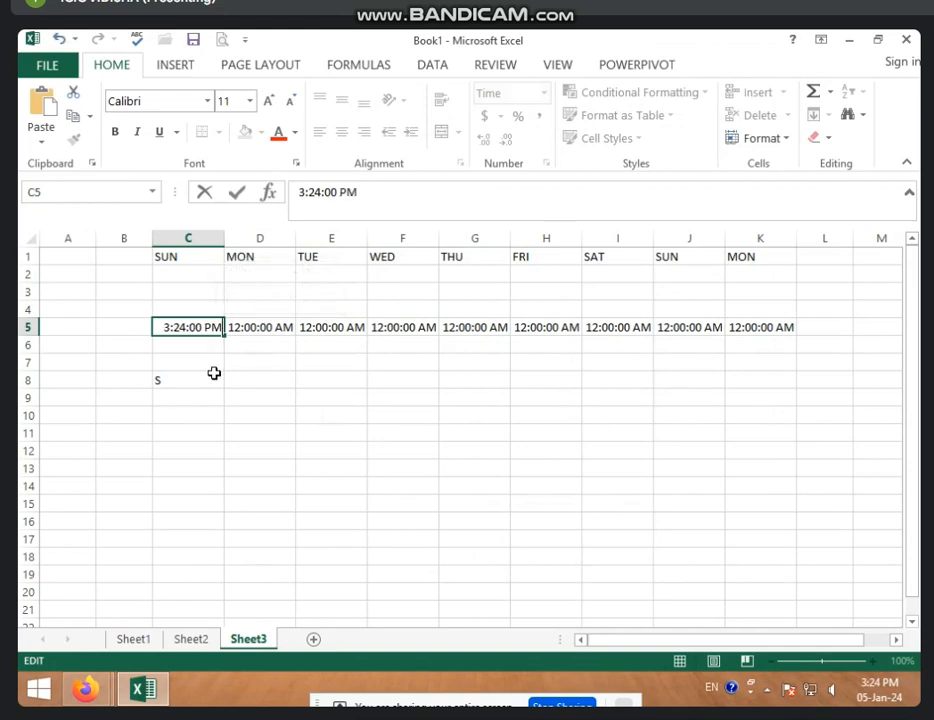
click(175, 415)
Fill the time in C5 down to C14 as an hourly series, and clear the filled range
click(202, 327)
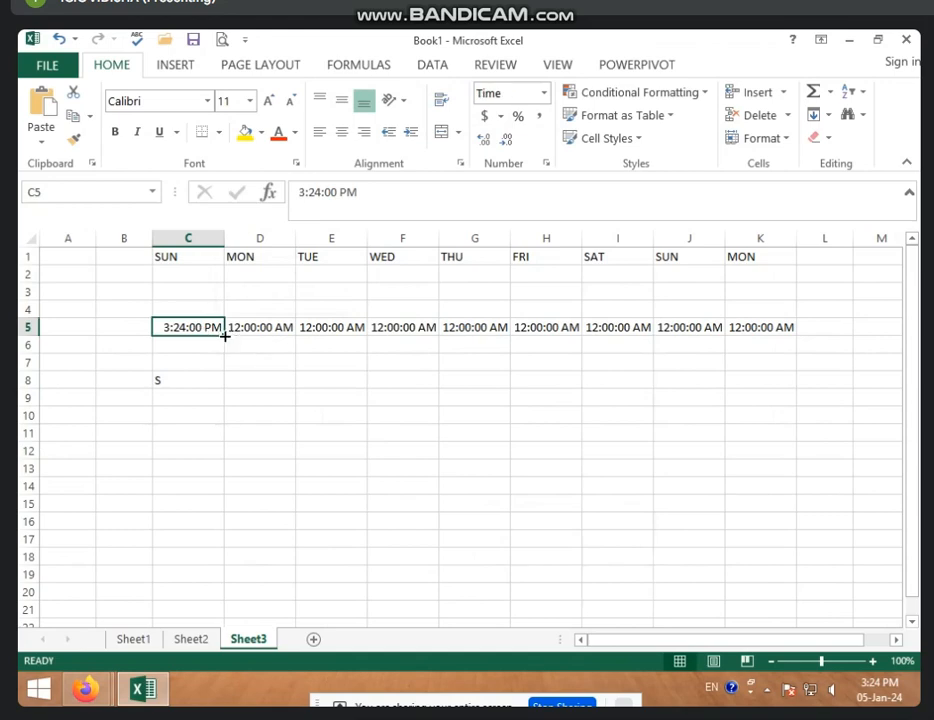
drag(224, 336, 228, 488)
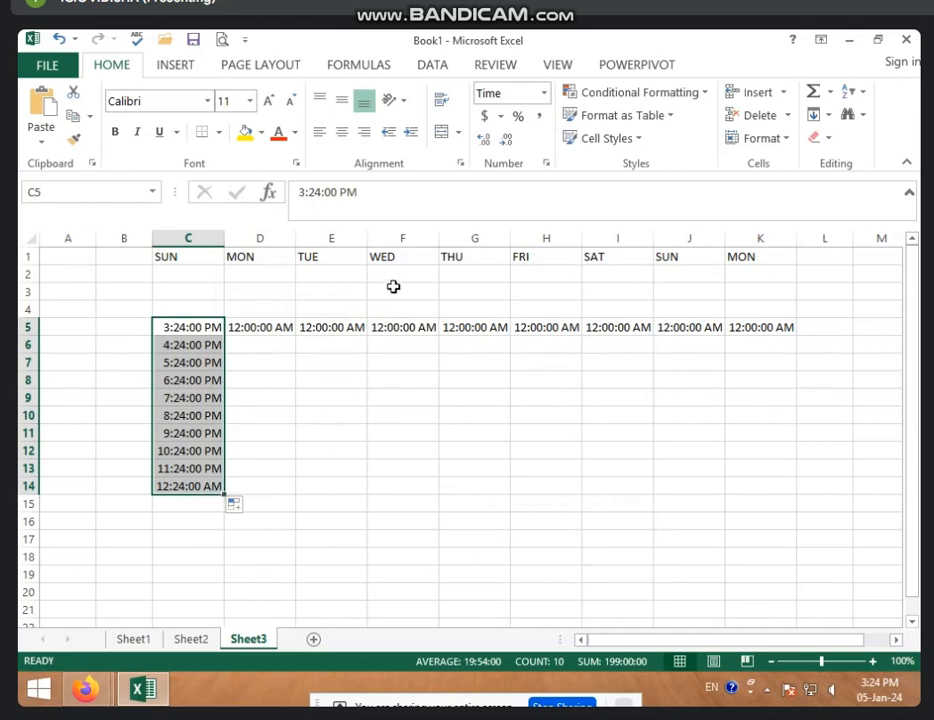
key(Delete)
click(302, 363)
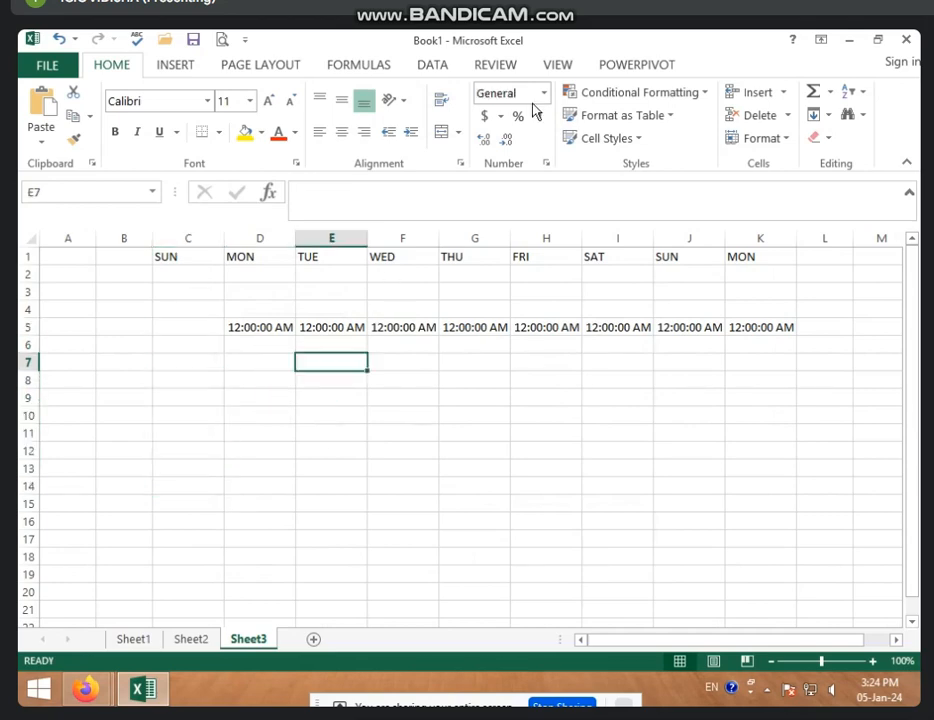
click(543, 93)
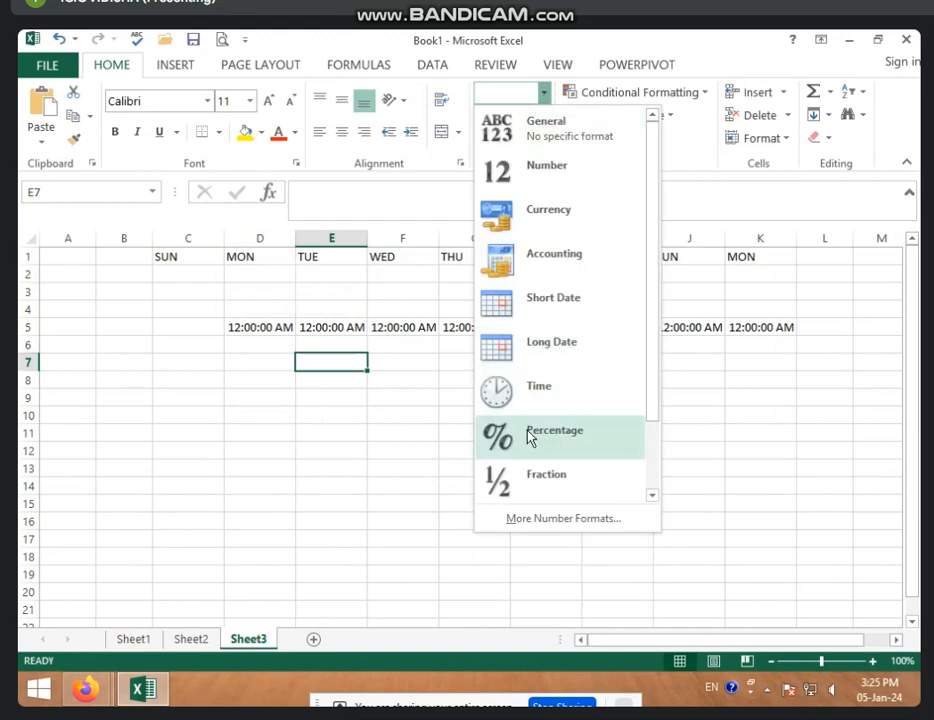
click(708, 374)
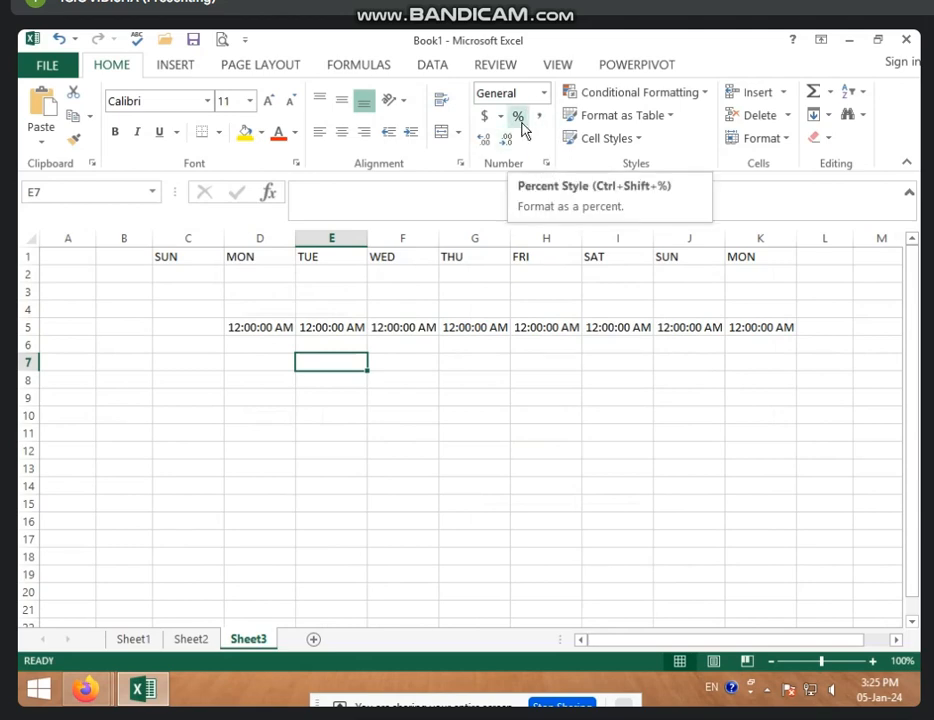
click(192, 453)
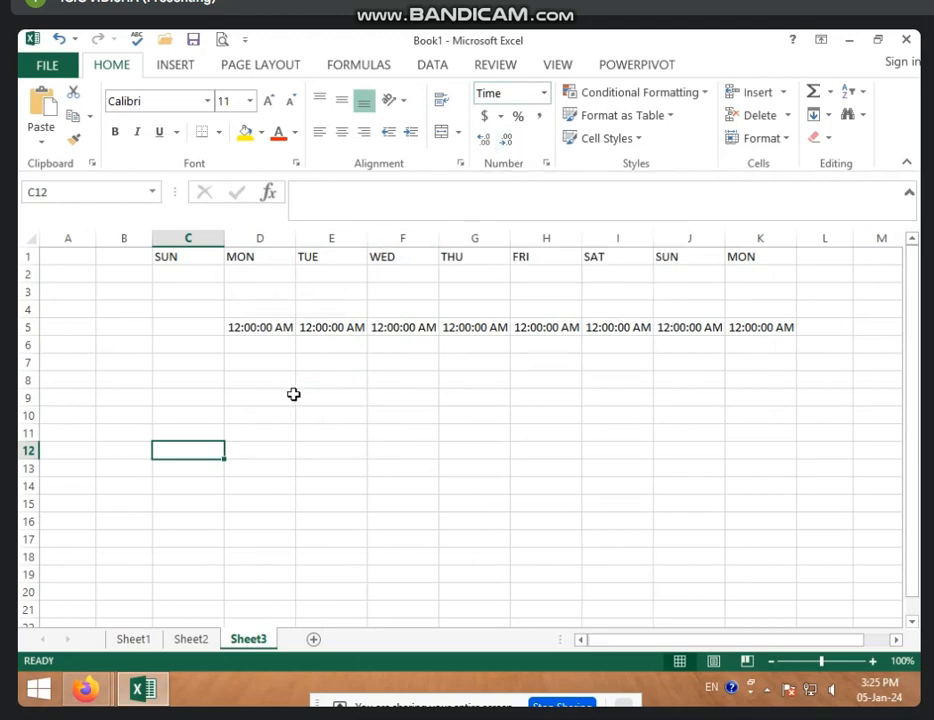
click(265, 397)
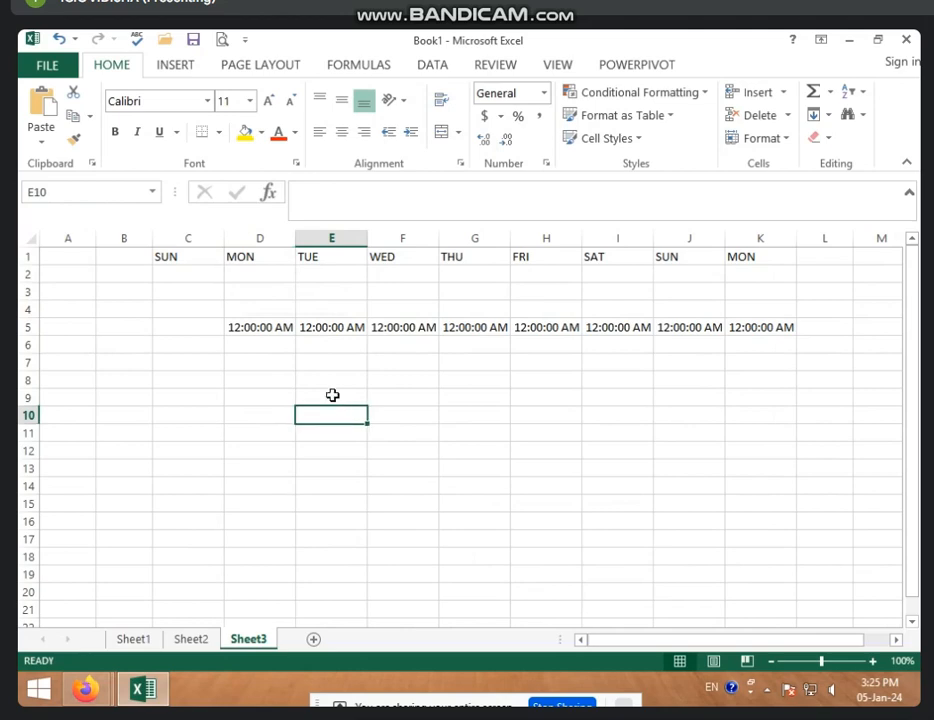
Enter 5 in E9 and apply the Percentage number format to it
click(332, 396)
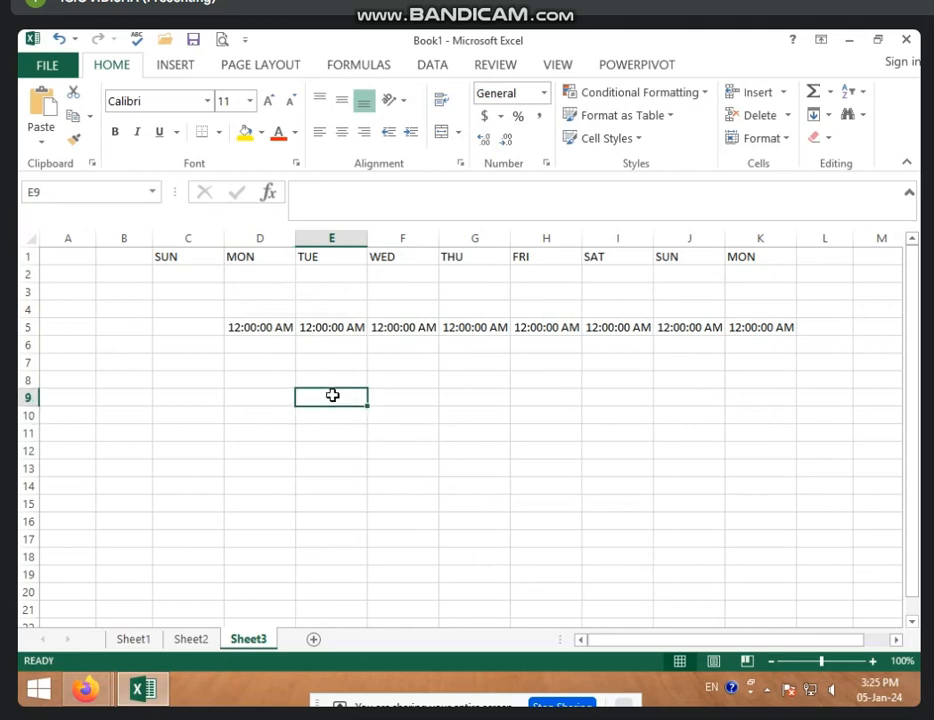
text(5)
key(Return)
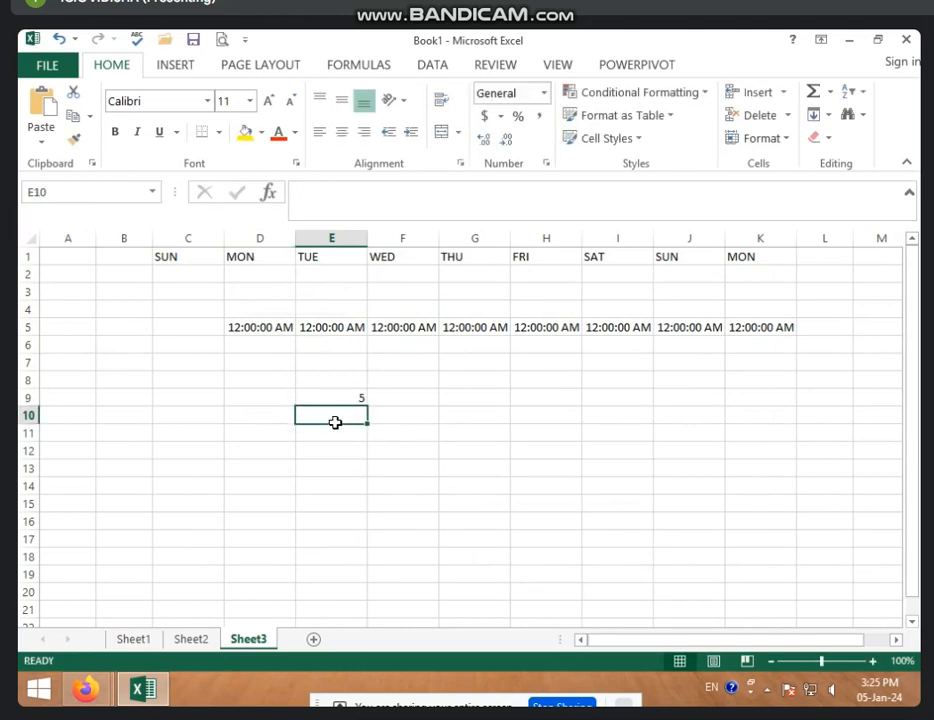
click(332, 396)
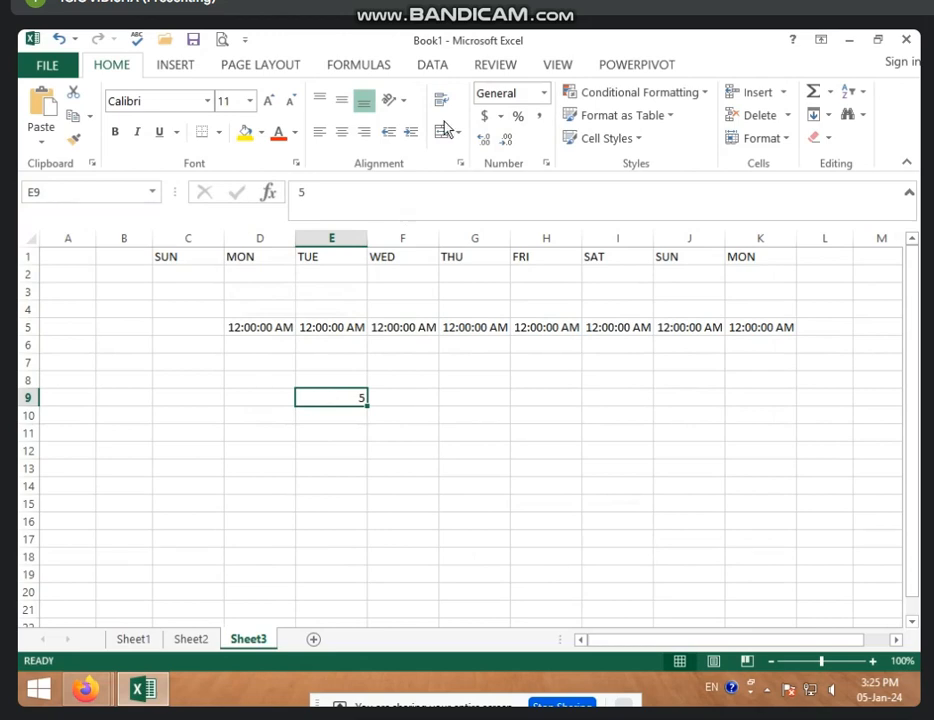
click(545, 93)
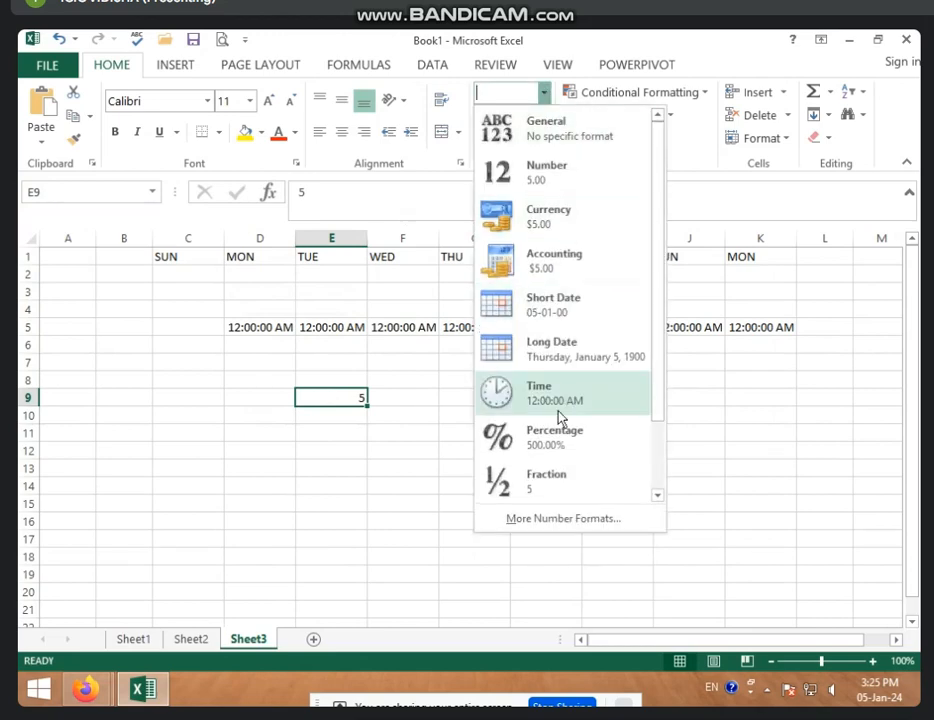
click(556, 436)
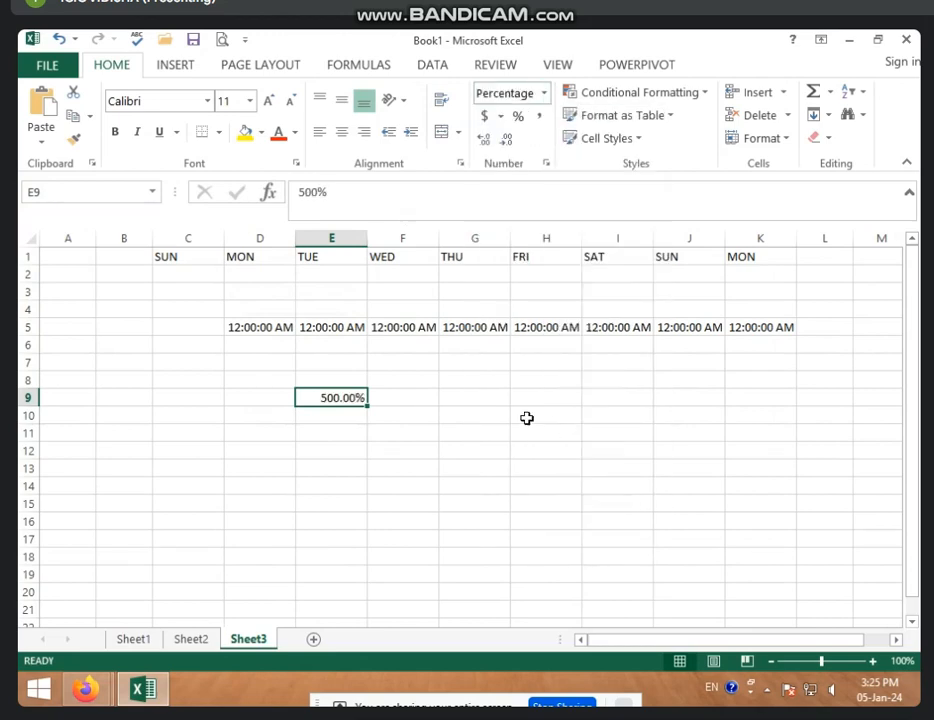
click(373, 436)
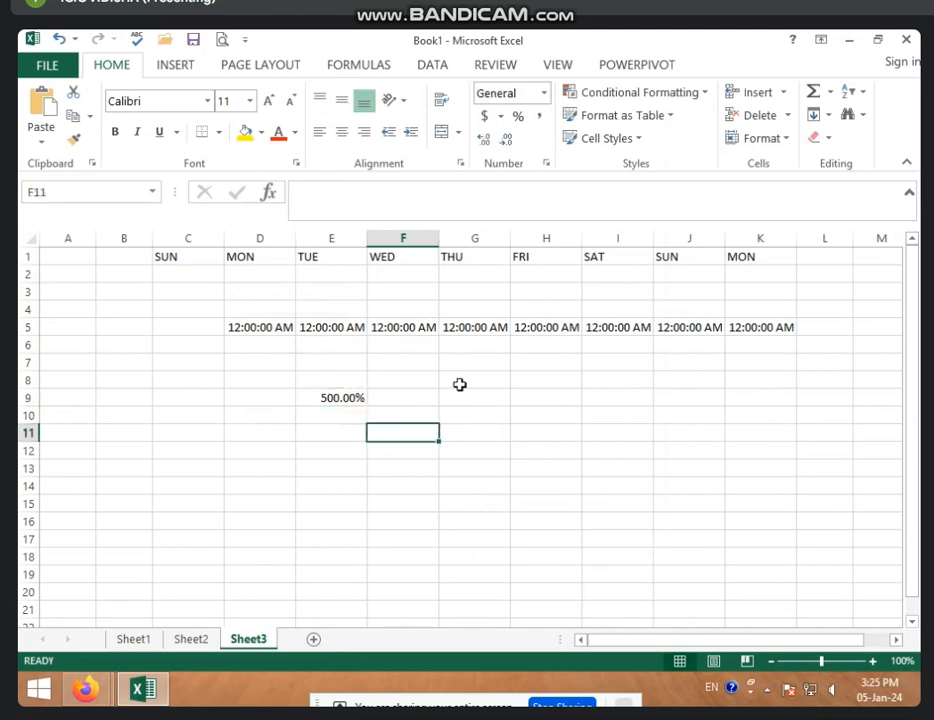
Apply Percent Style to the empty range G8:I14
drag(459, 384, 598, 484)
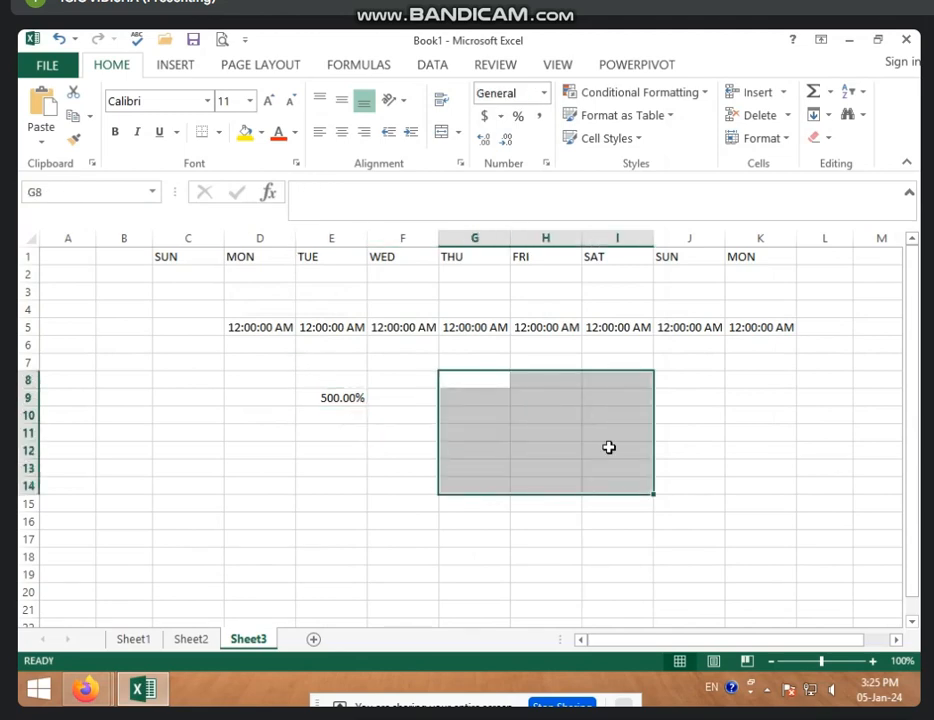
click(518, 117)
click(546, 555)
click(489, 394)
click(485, 377)
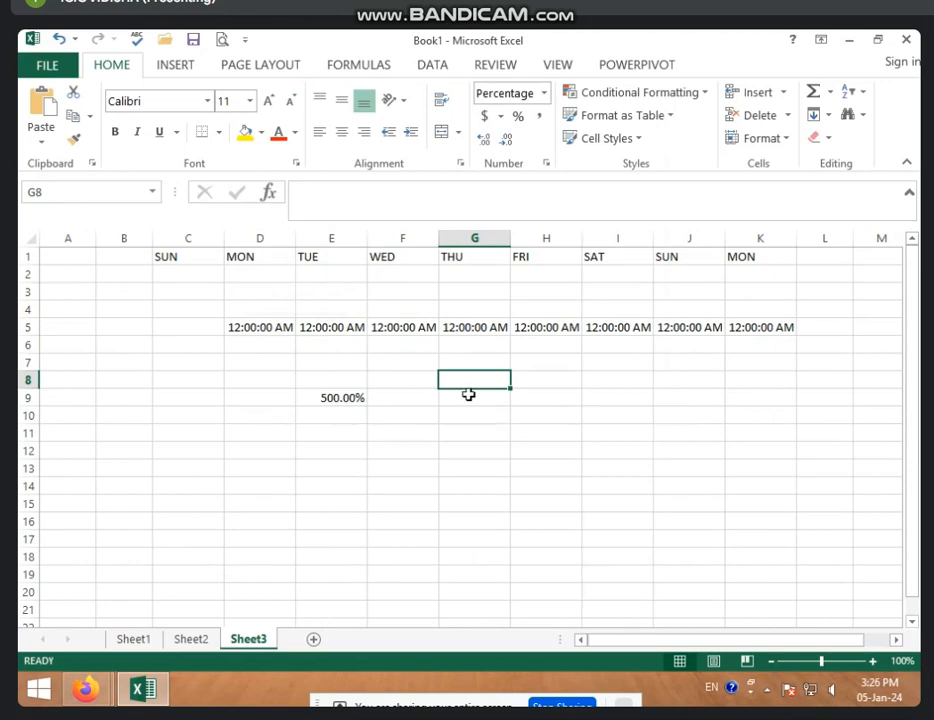
Enter 5 in H9, inside the range preformatted as percent
drag(470, 384, 606, 460)
click(539, 398)
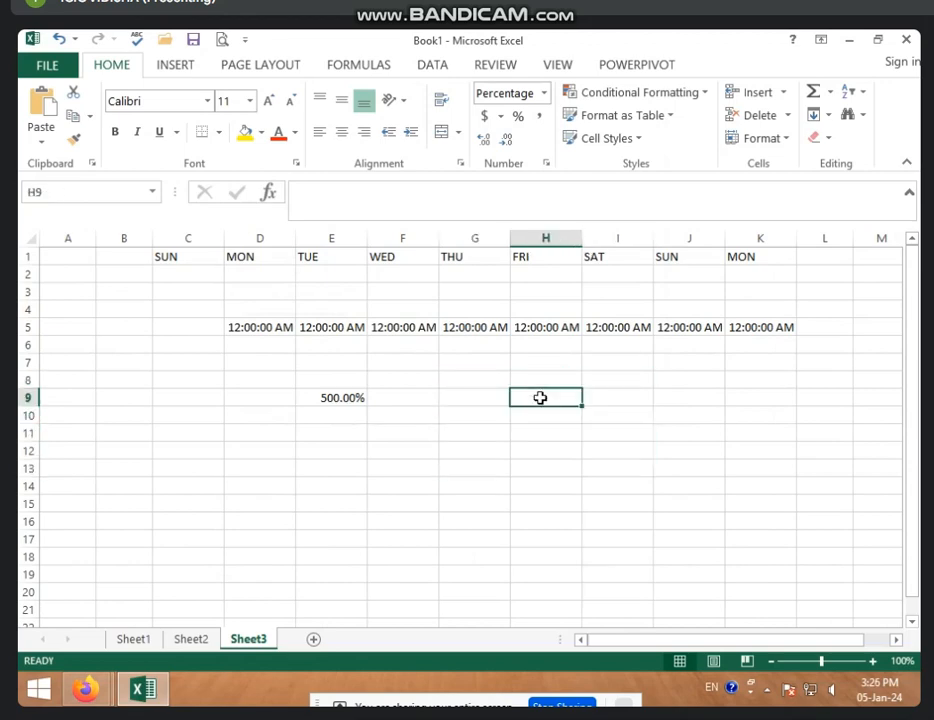
text(5)
key(Return)
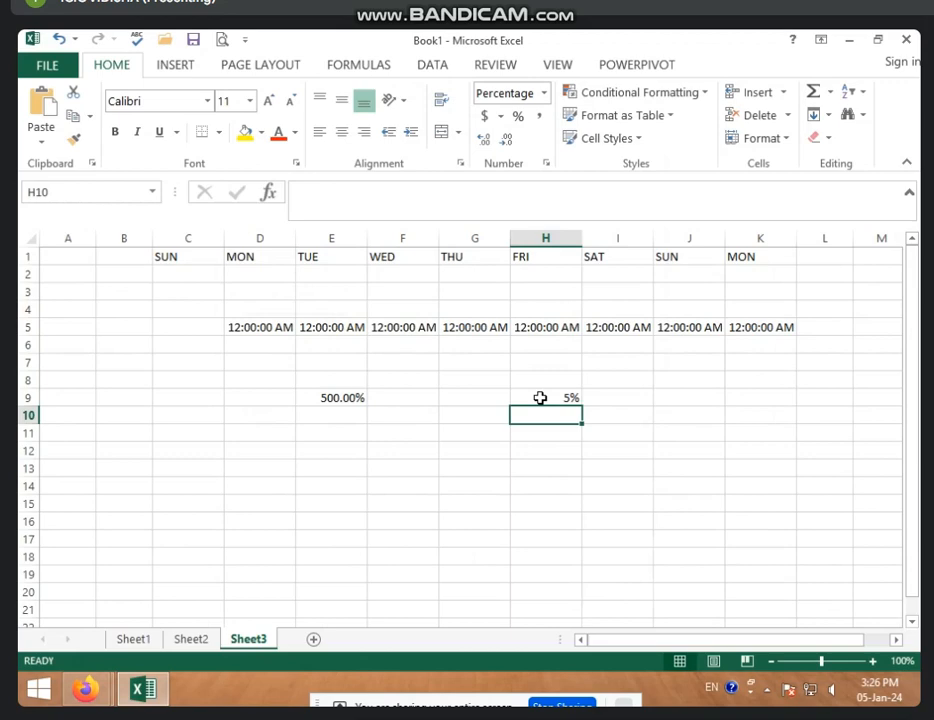
On Sheet2, apply the ¥ Chinese (PRC) accounting format to the amount in H4
click(500, 119)
click(430, 411)
click(189, 639)
scroll(417, 424, up, 4)
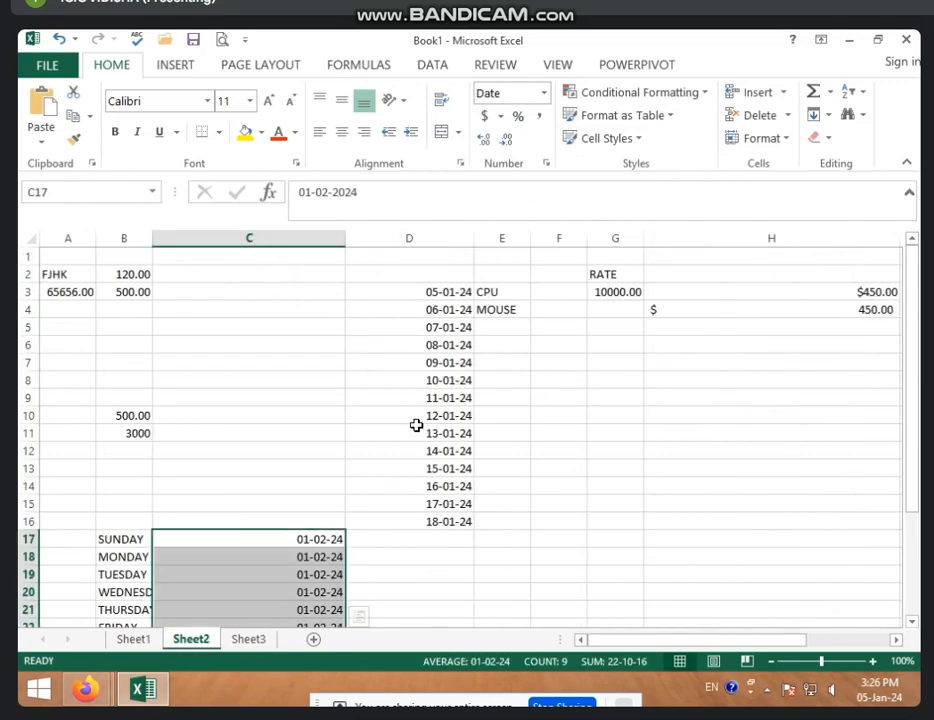
click(697, 310)
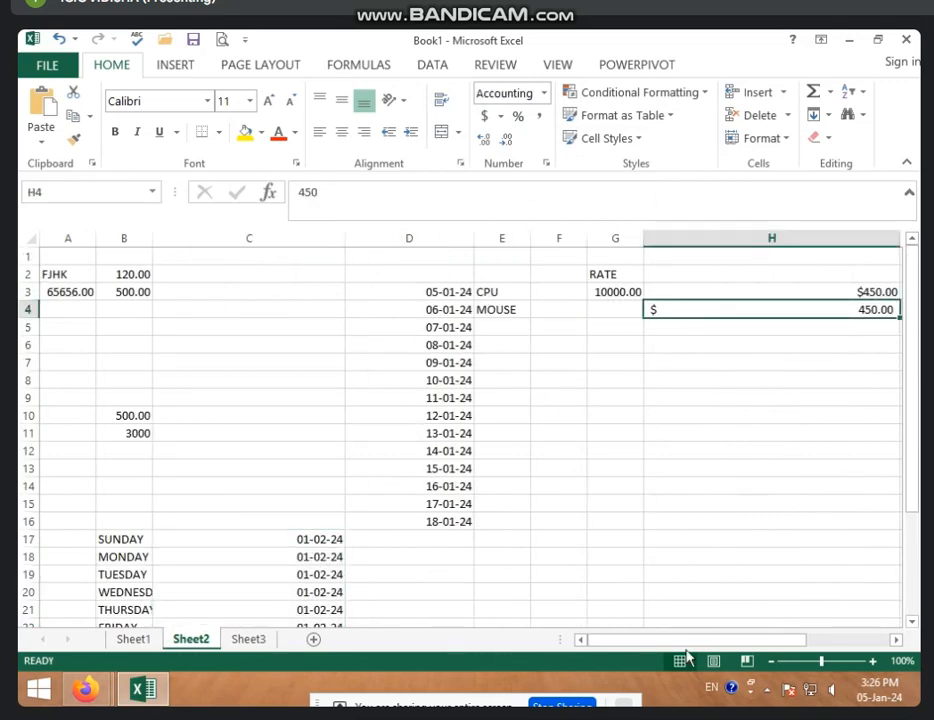
click(872, 661)
click(871, 660)
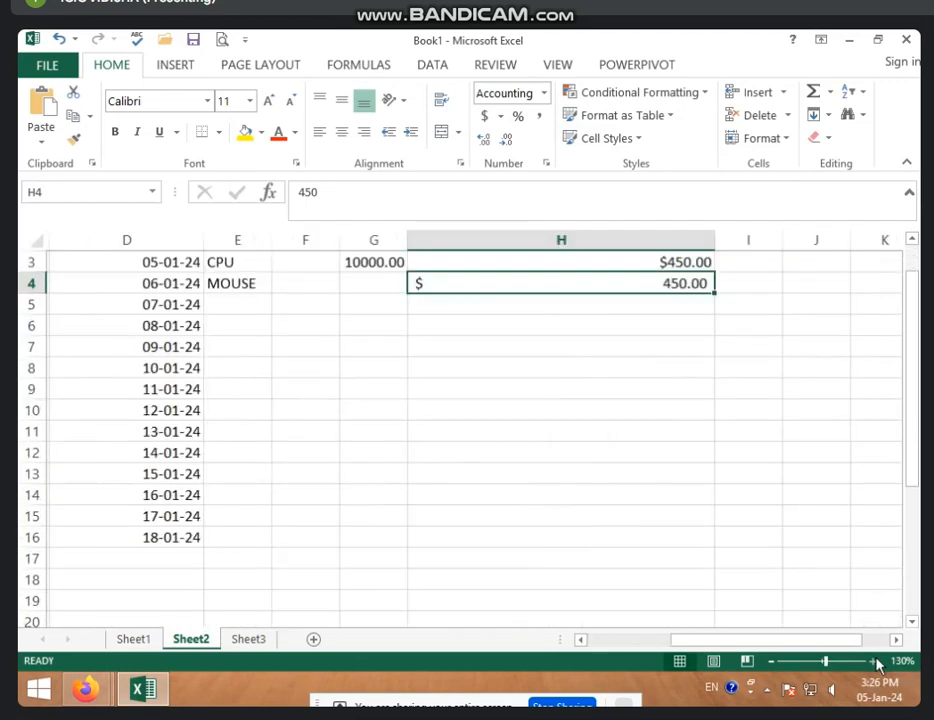
click(872, 660)
scroll(699, 558, up, 1)
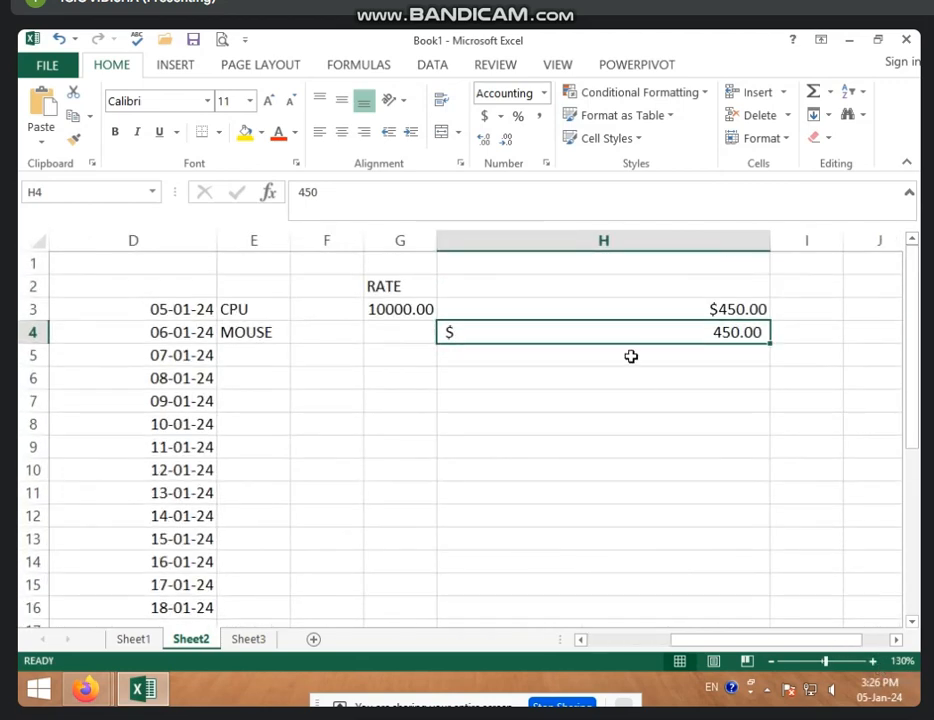
click(499, 116)
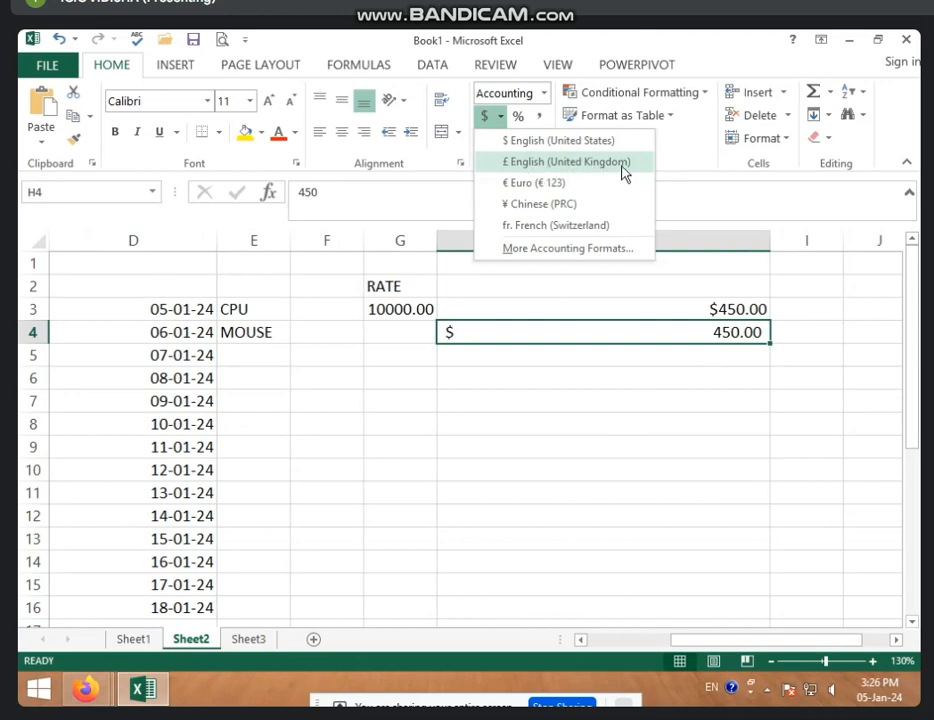
click(524, 206)
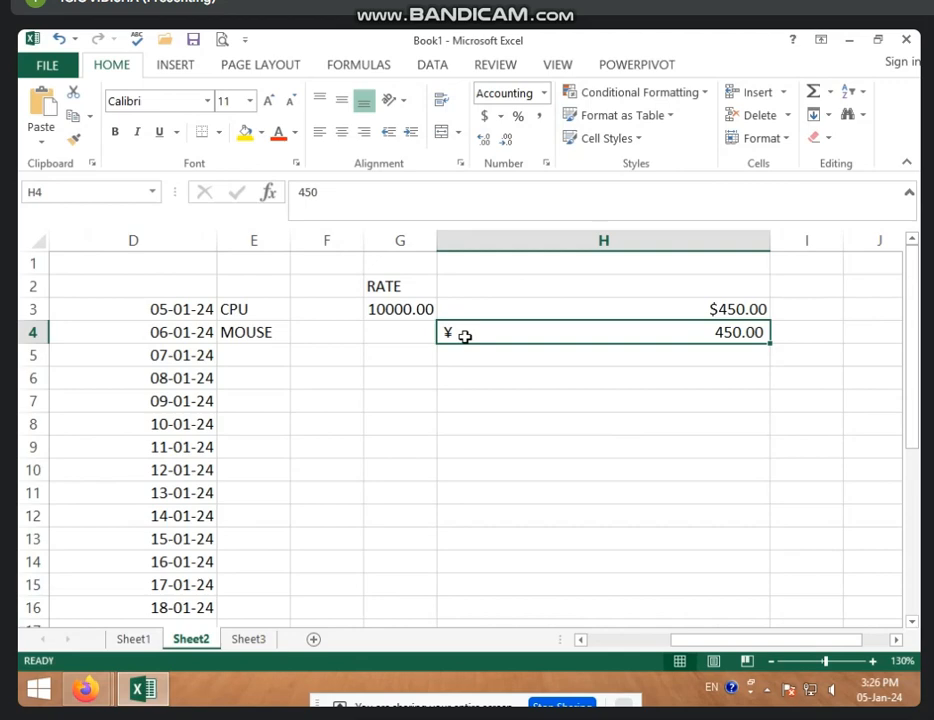
Format H4 as Accounting with the $ symbol and 5 decimal places
click(503, 117)
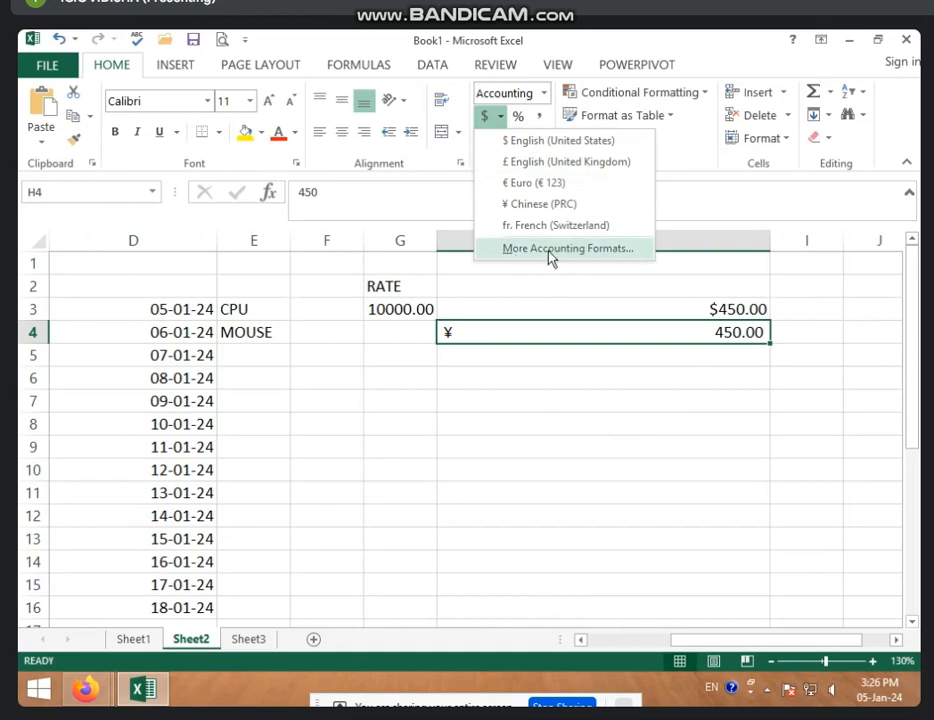
click(606, 254)
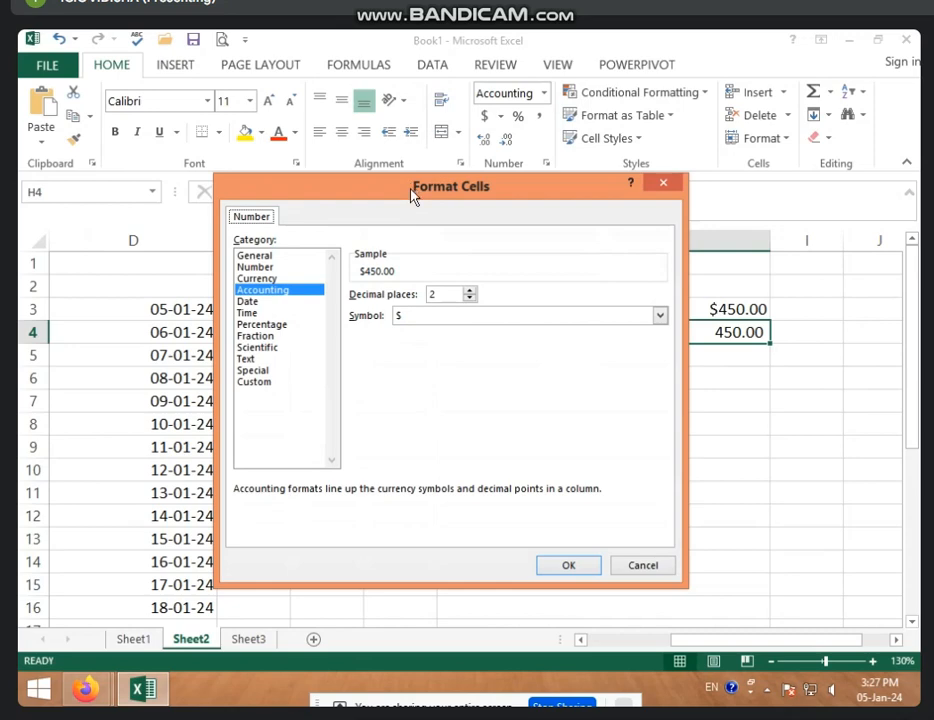
drag(410, 190, 344, 173)
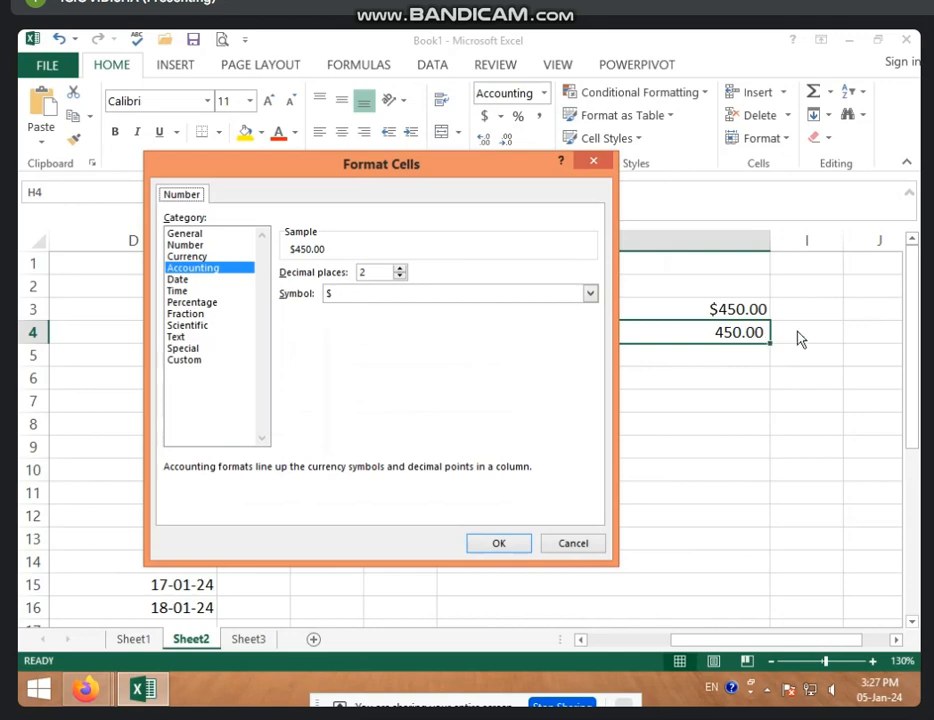
click(399, 269)
click(399, 269)
click(398, 269)
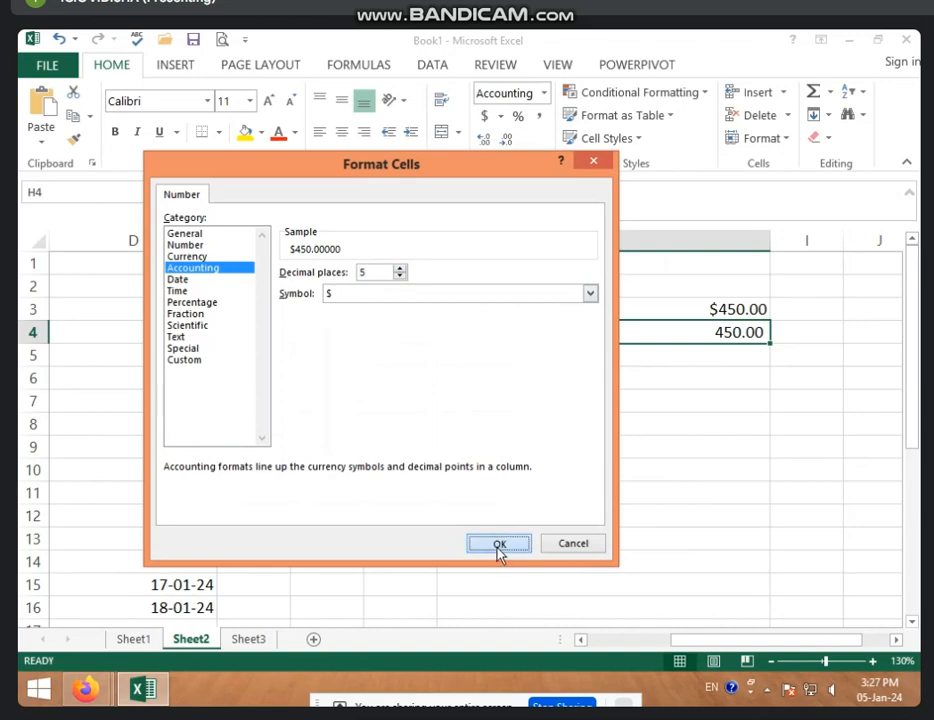
click(499, 547)
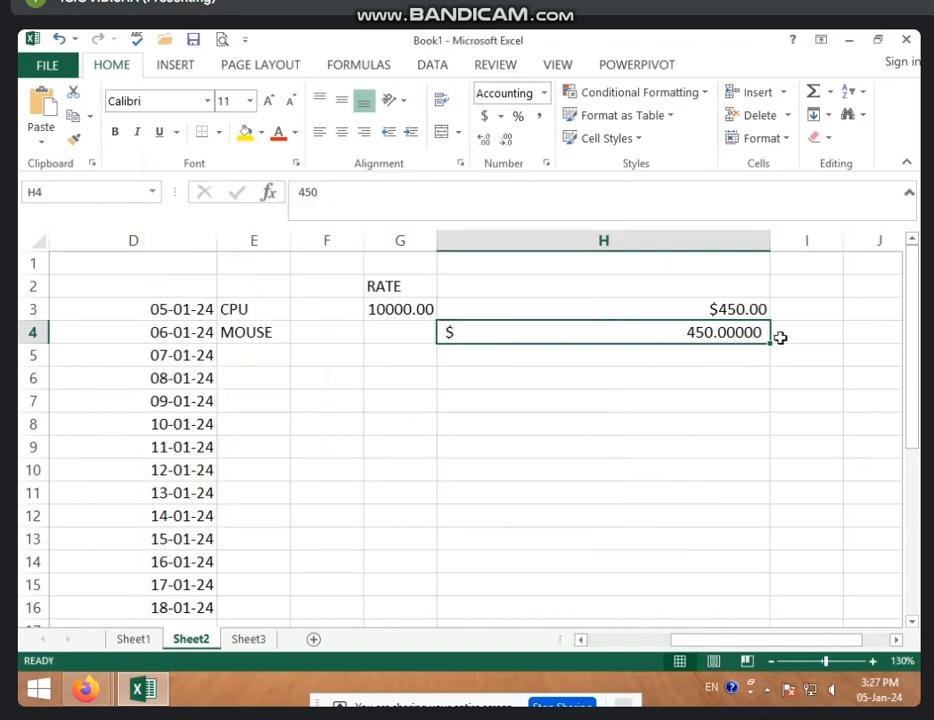
Increase the decimals shown in H4 to nine places
click(711, 349)
click(709, 338)
click(486, 141)
click(485, 141)
click(486, 141)
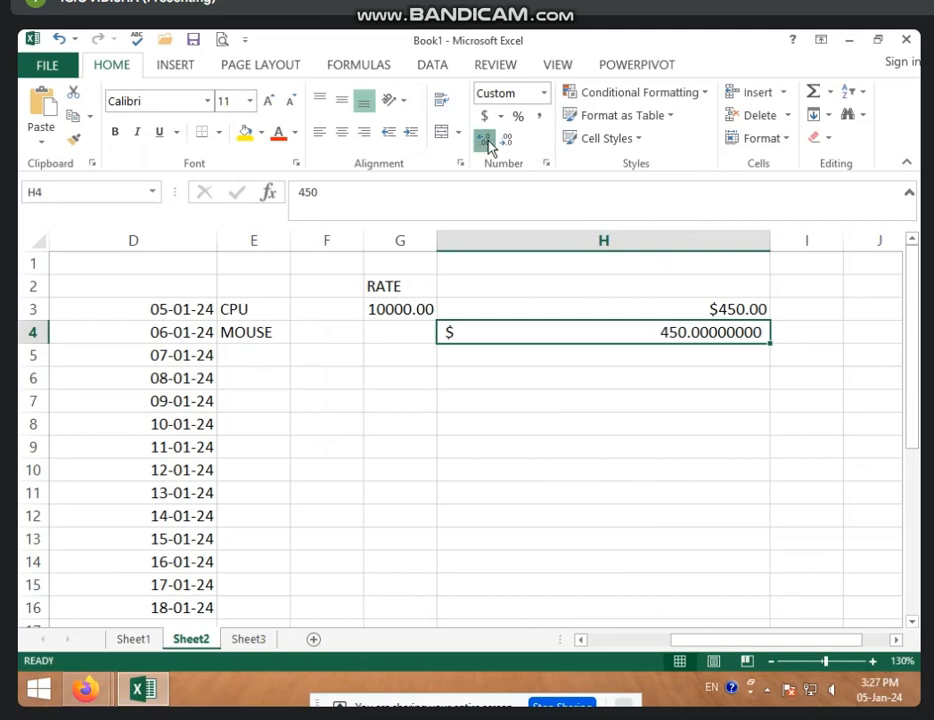
click(486, 141)
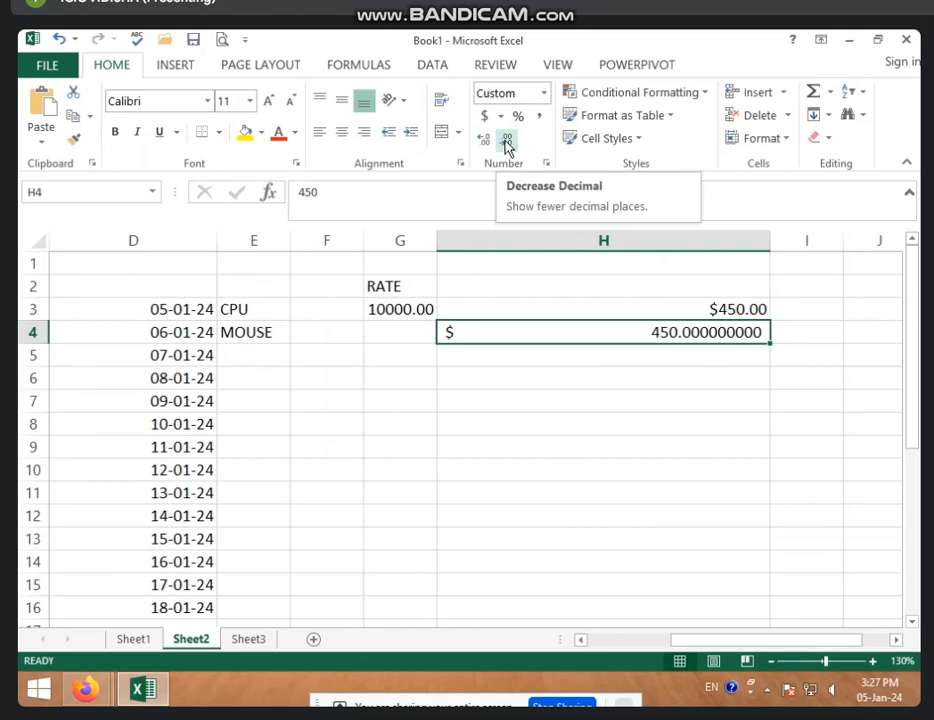
Decrease the decimals shown in H4 until the amount has no decimal places
click(507, 144)
click(507, 144)
click(507, 144)
click(507, 144)
click(507, 144)
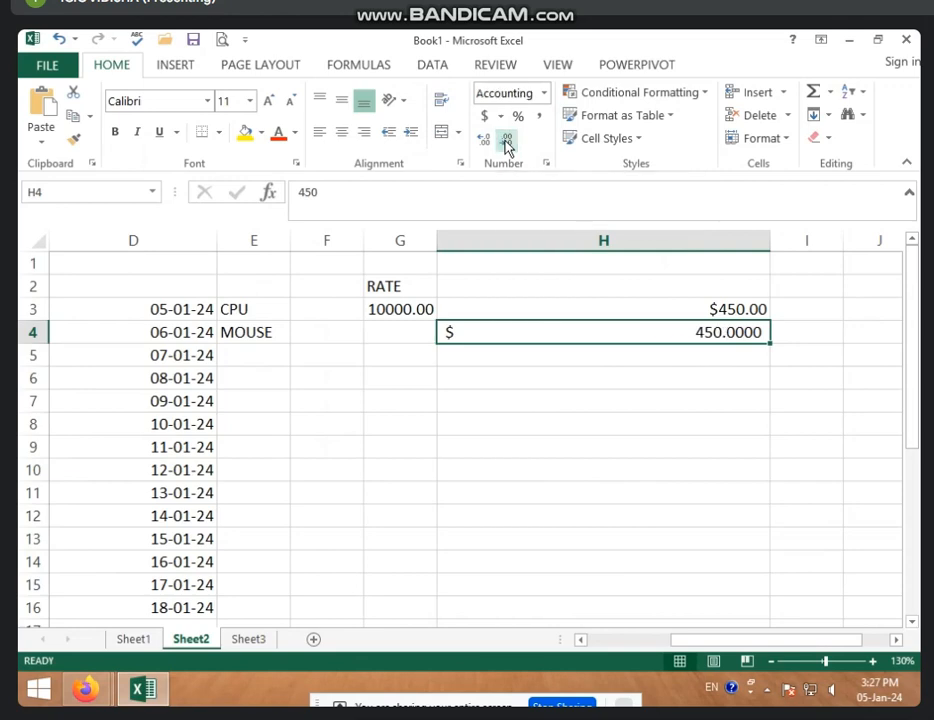
click(507, 144)
click(507, 144)
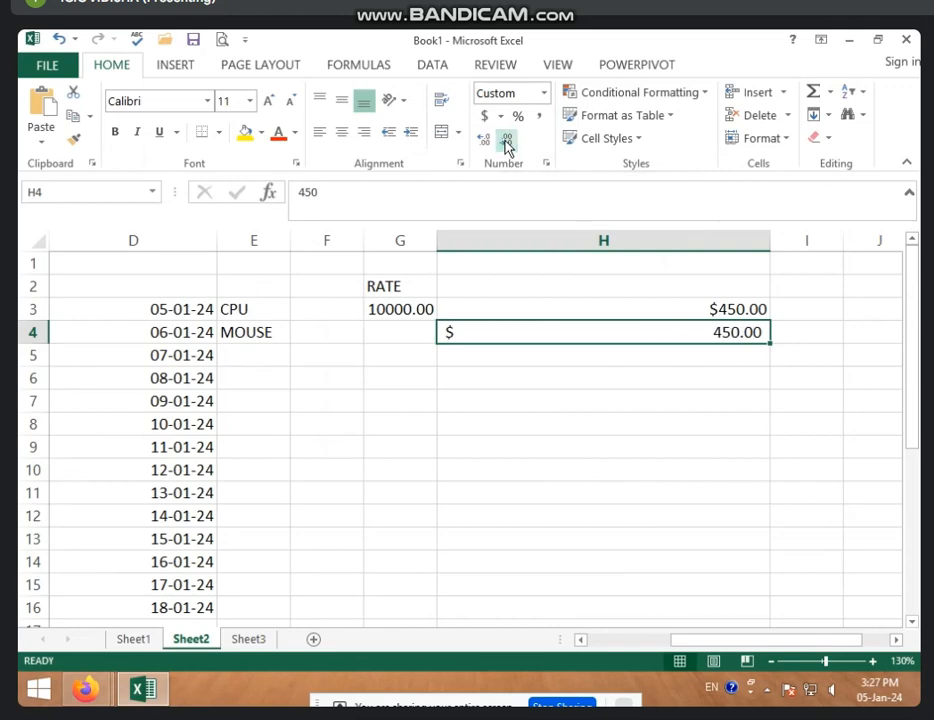
click(507, 144)
click(507, 143)
Examine the currency symbols available for the Accounting format of H4, and leave the format settings without applying anything
click(499, 117)
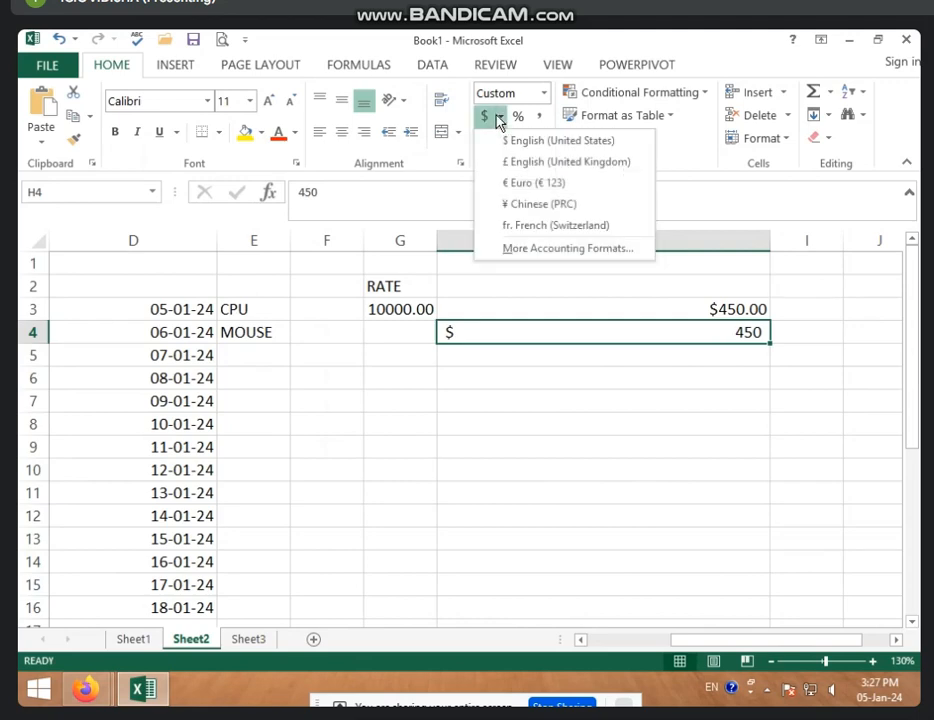
click(535, 248)
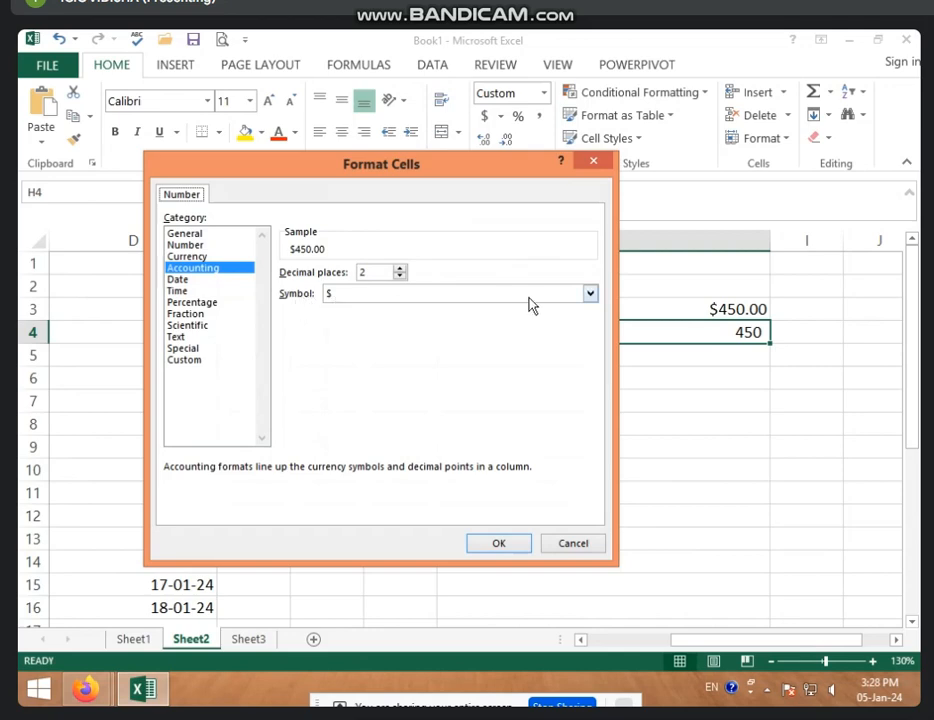
click(591, 295)
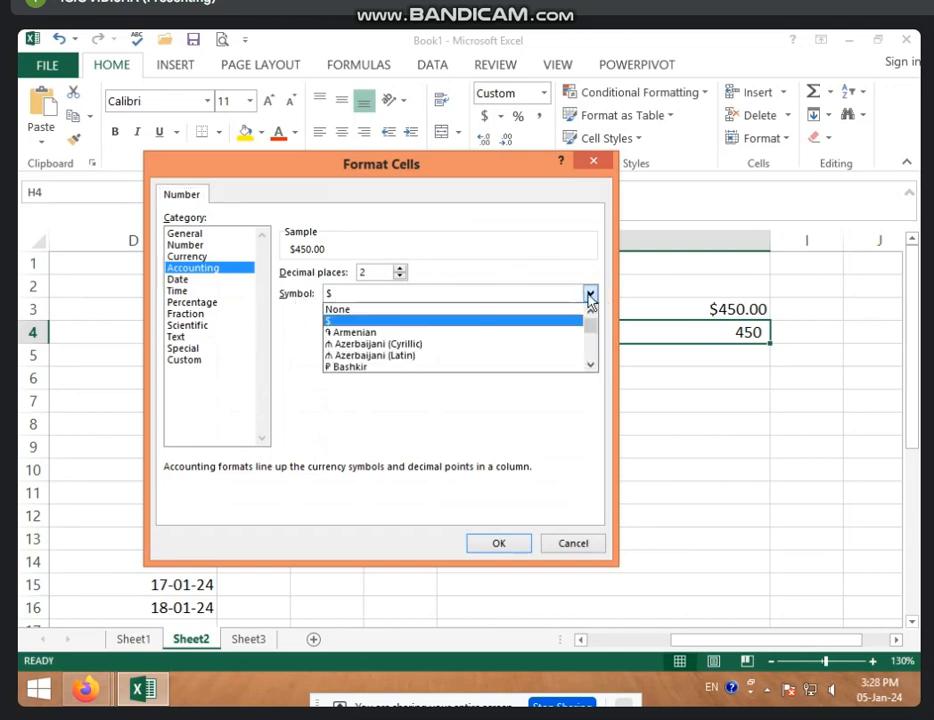
scroll(487, 343, down, 1)
scroll(486, 345, down, 7)
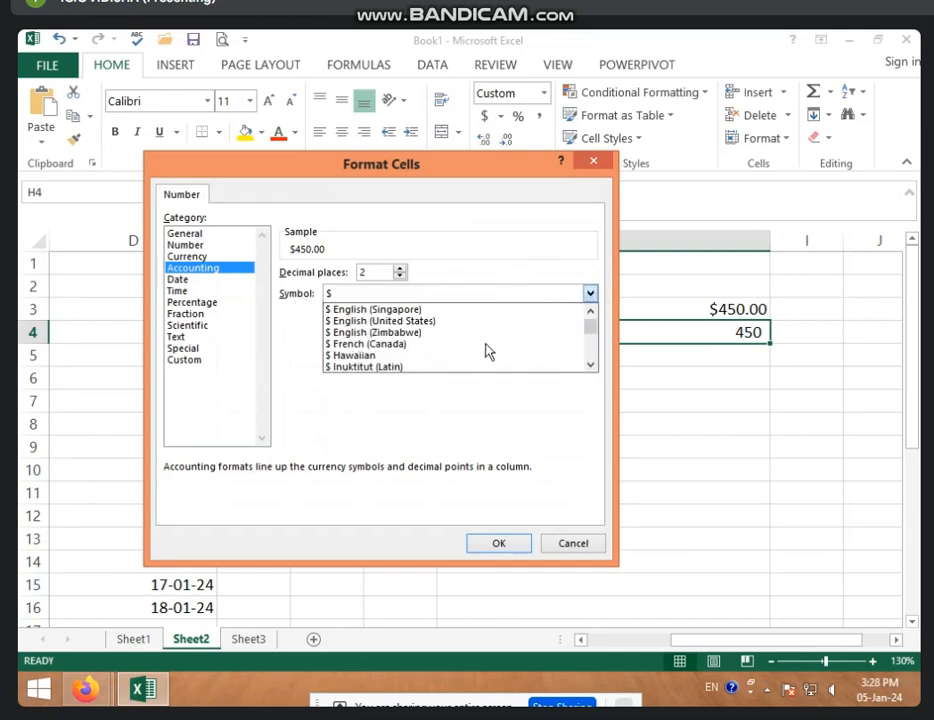
scroll(487, 350, down, 6)
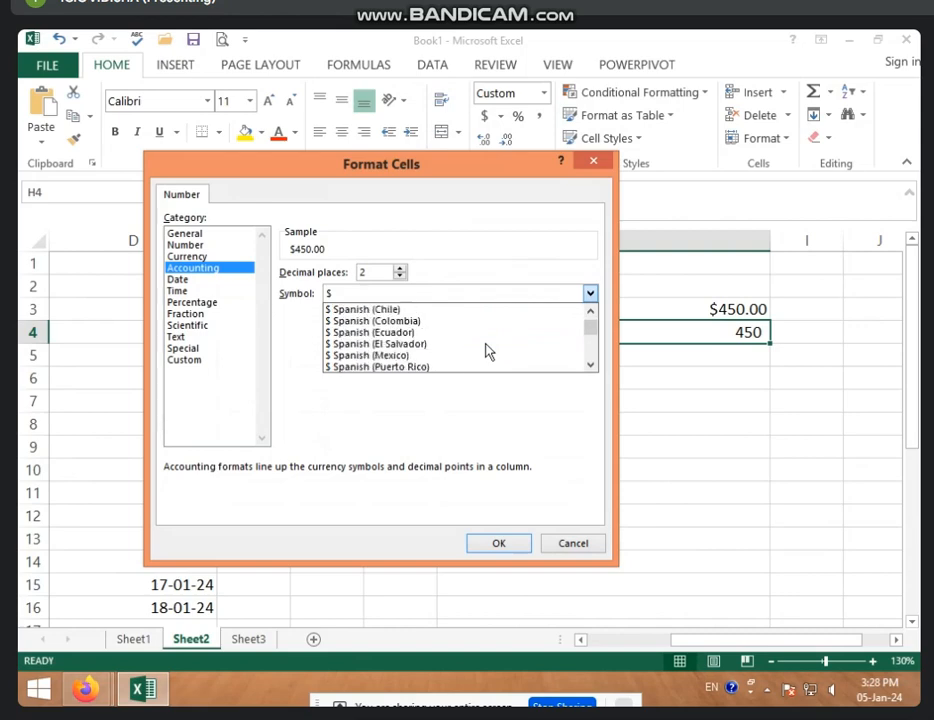
scroll(487, 349, down, 4)
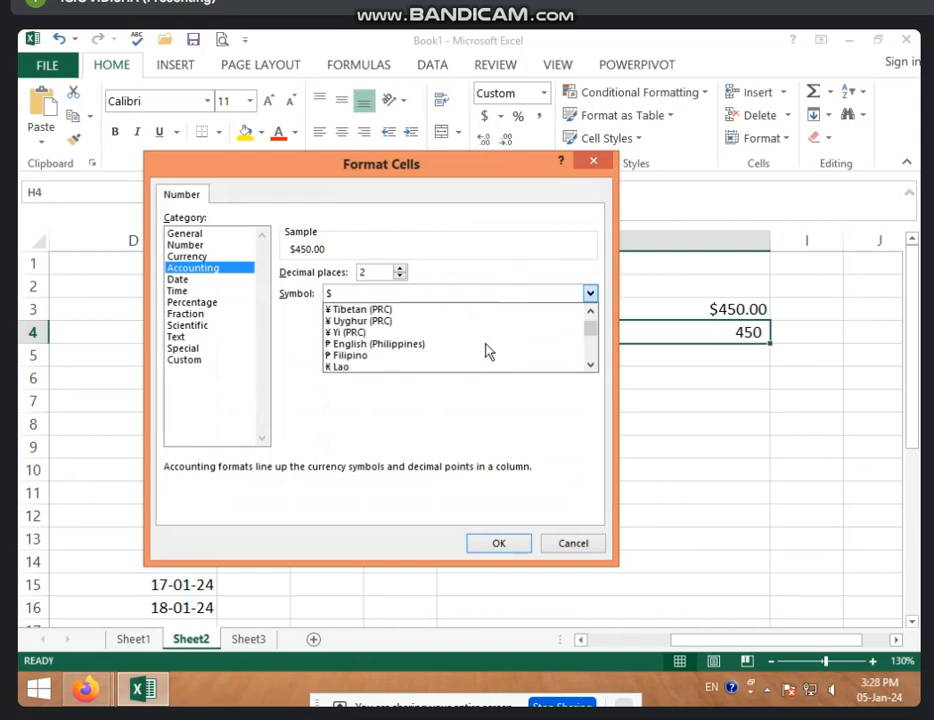
scroll(486, 350, up, 1)
scroll(487, 350, down, 2)
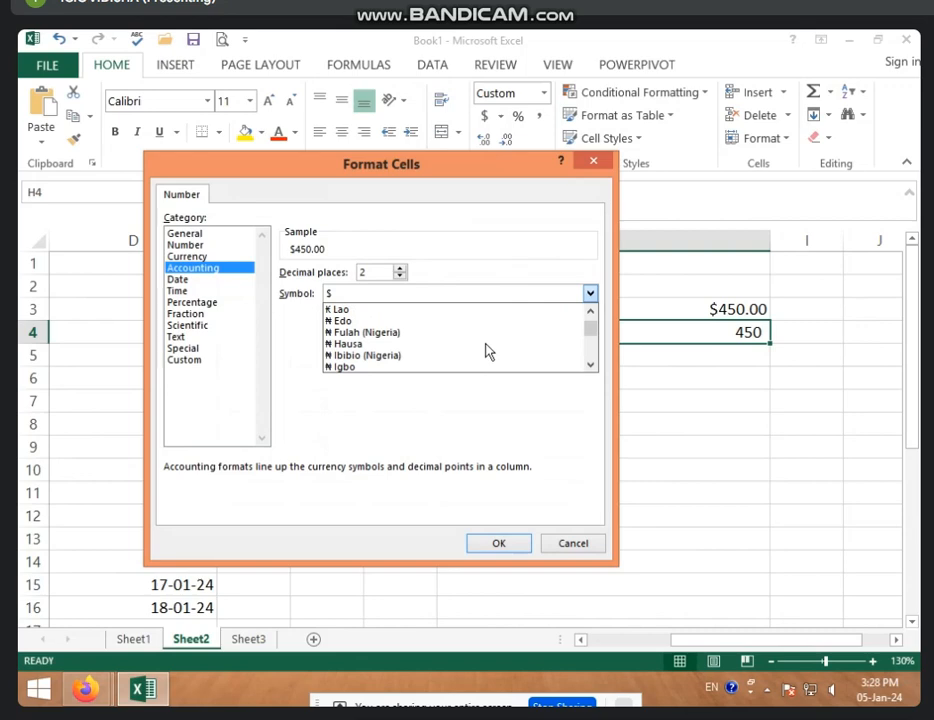
scroll(455, 360, down, 2)
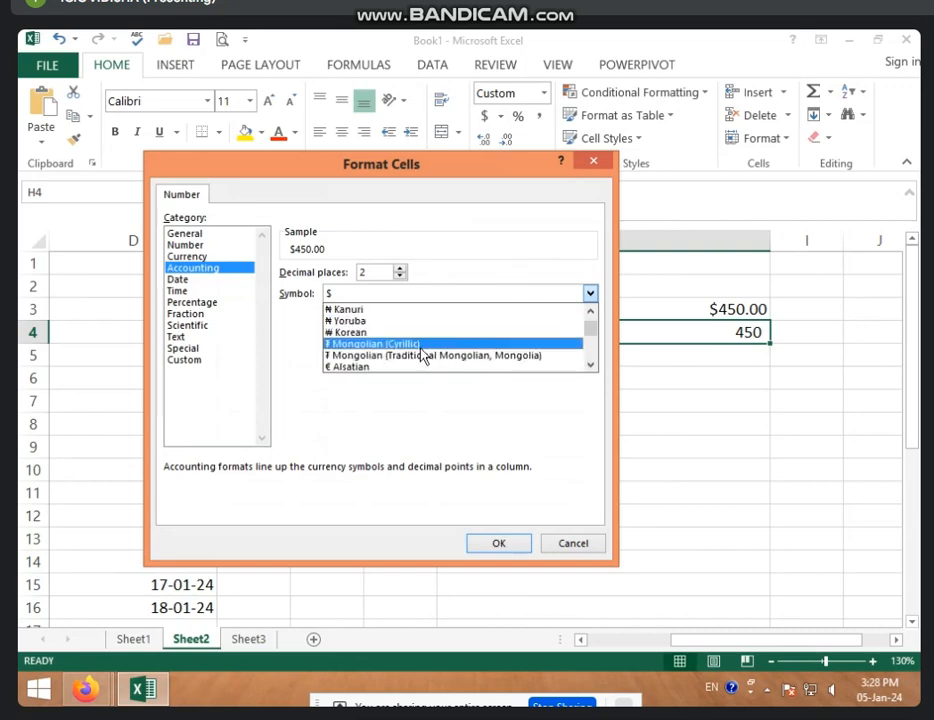
scroll(423, 354, down, 4)
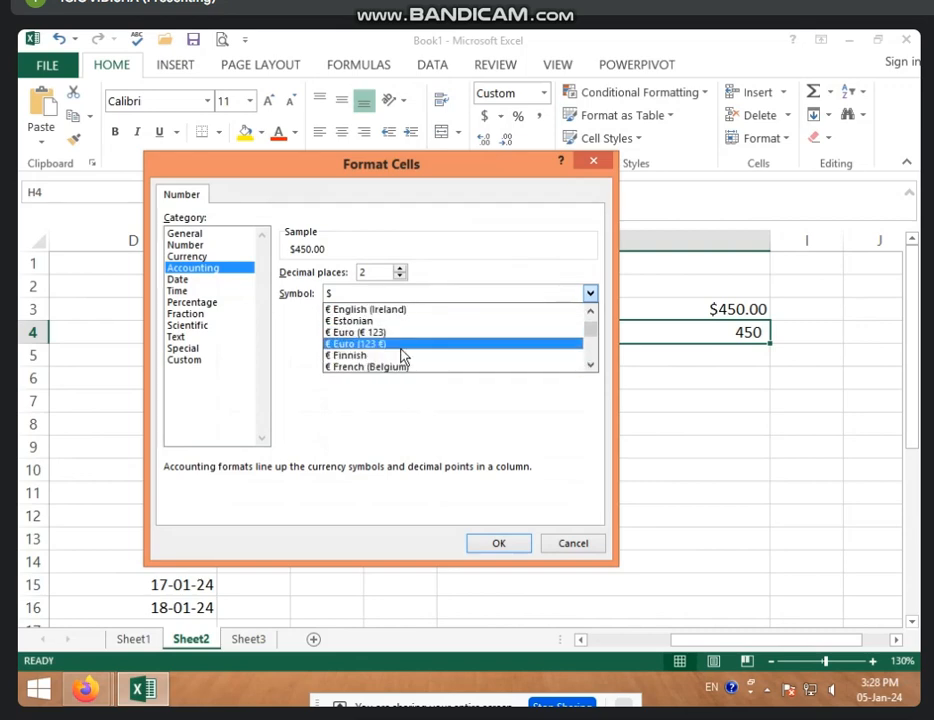
scroll(403, 355, down, 2)
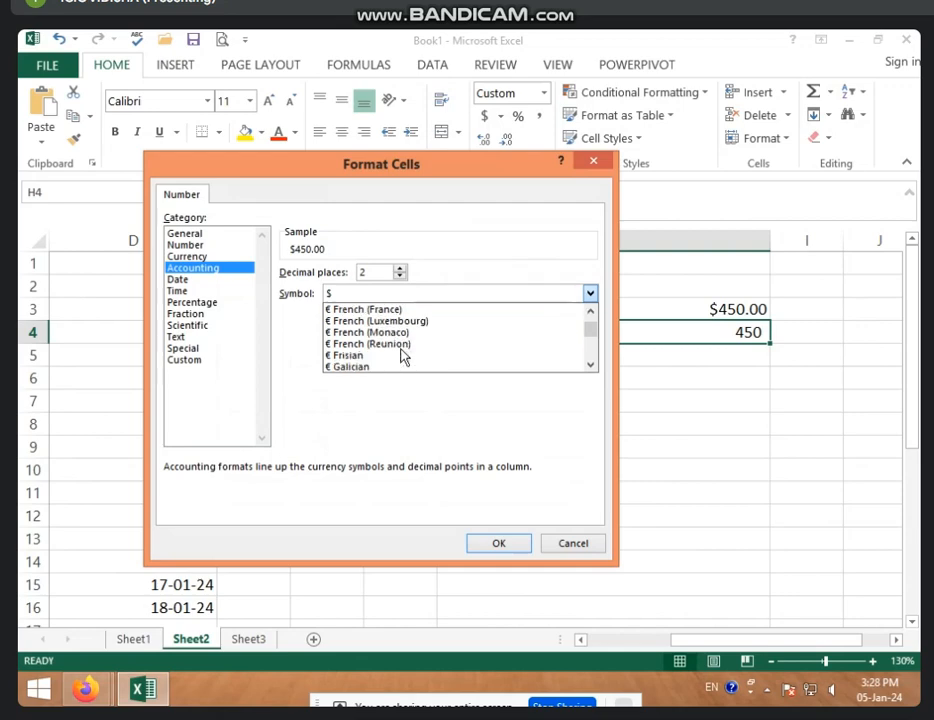
scroll(403, 355, down, 1)
click(575, 545)
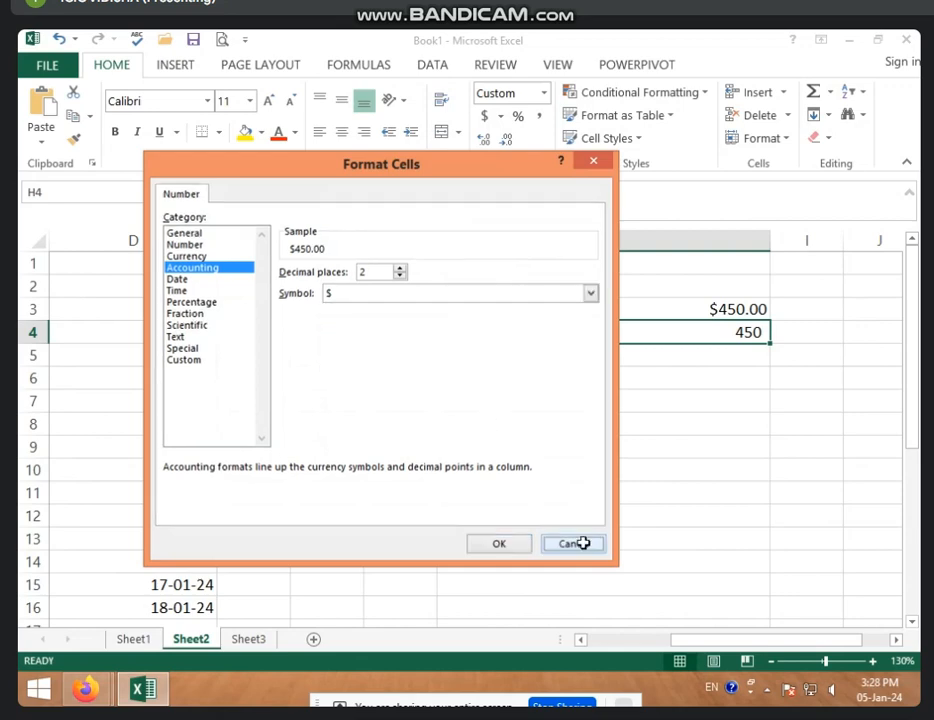
click(579, 544)
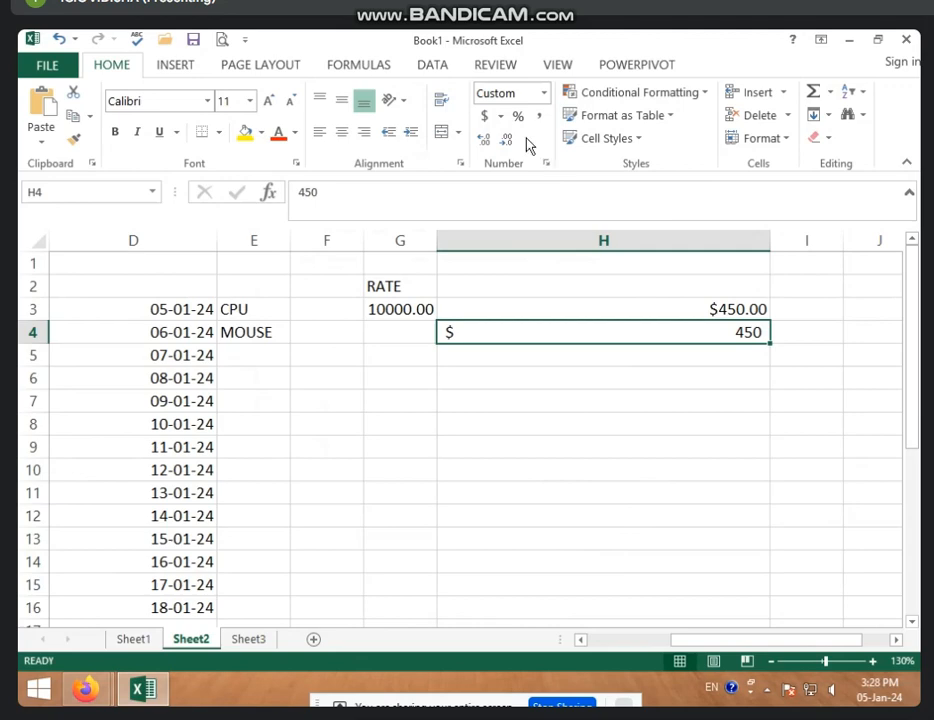
Open the additional accounting format settings for H4 again
click(504, 116)
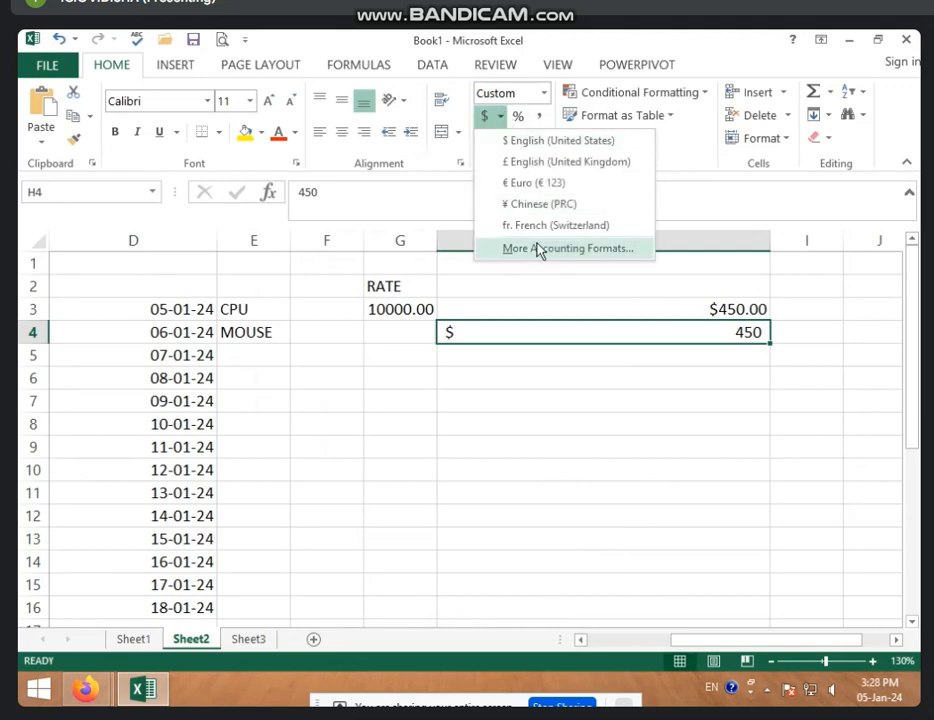
click(536, 248)
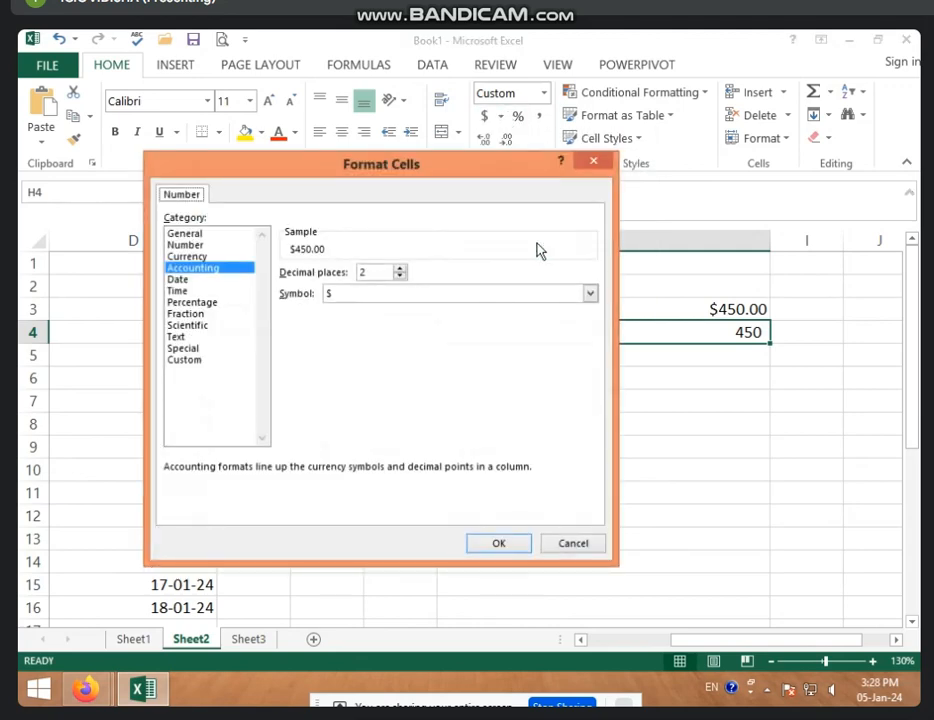